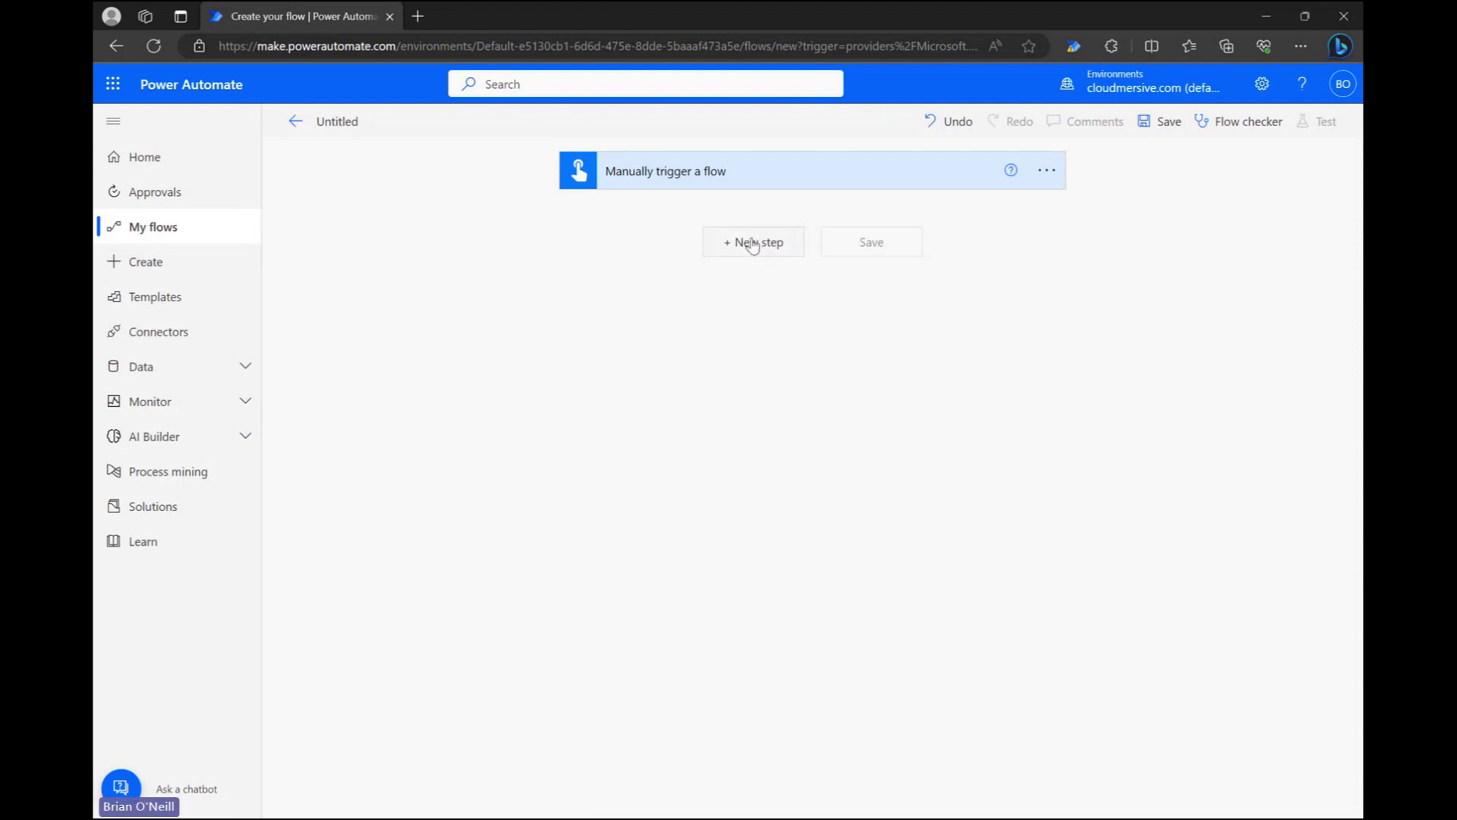
Add a OneDrive for Business Get file content step reading /Sample Files/Lorem Ipsum Presentation.pptx
click(773, 258)
text(ge)
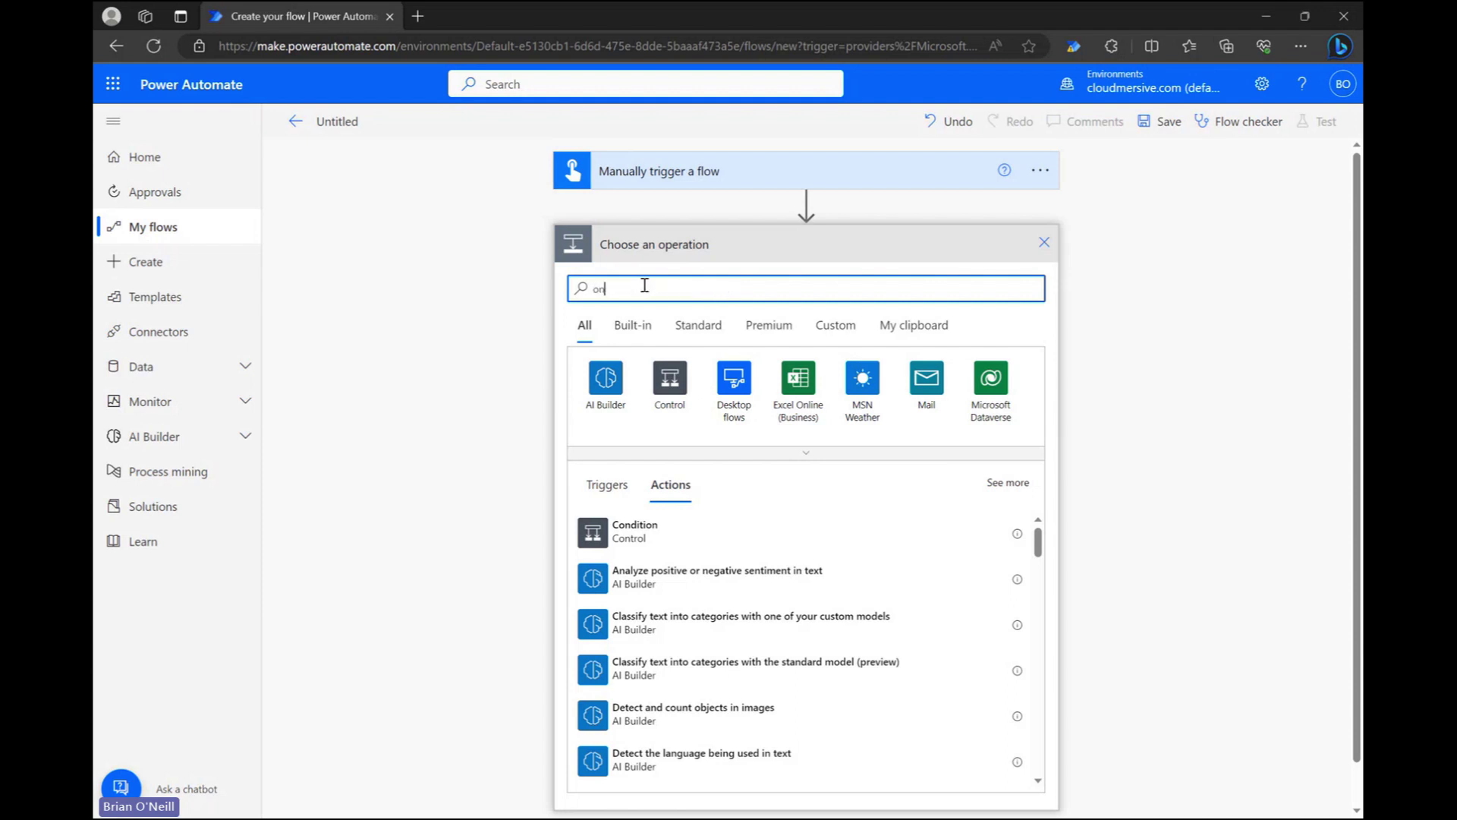
text(t file content)
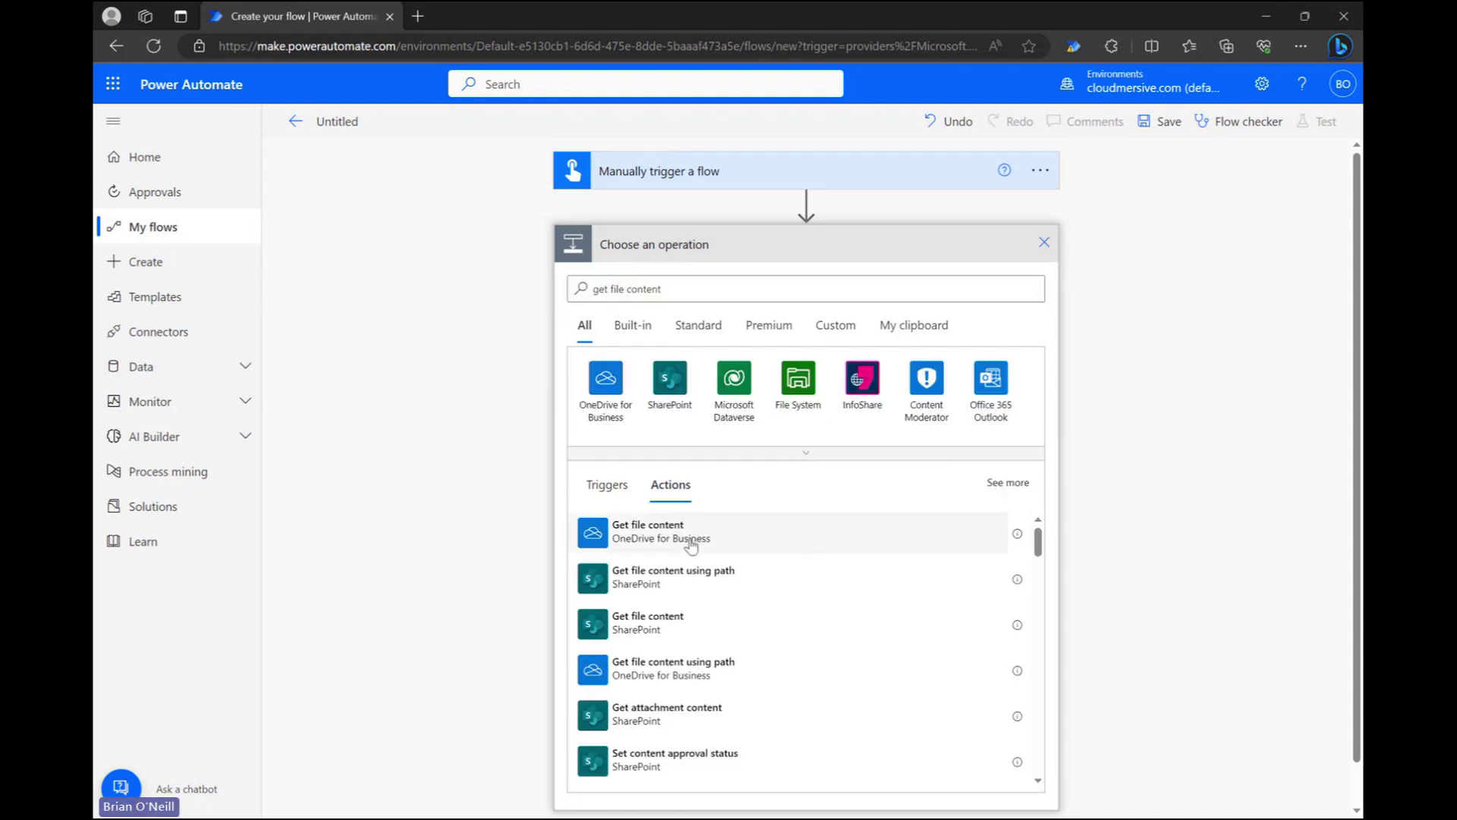
click(683, 544)
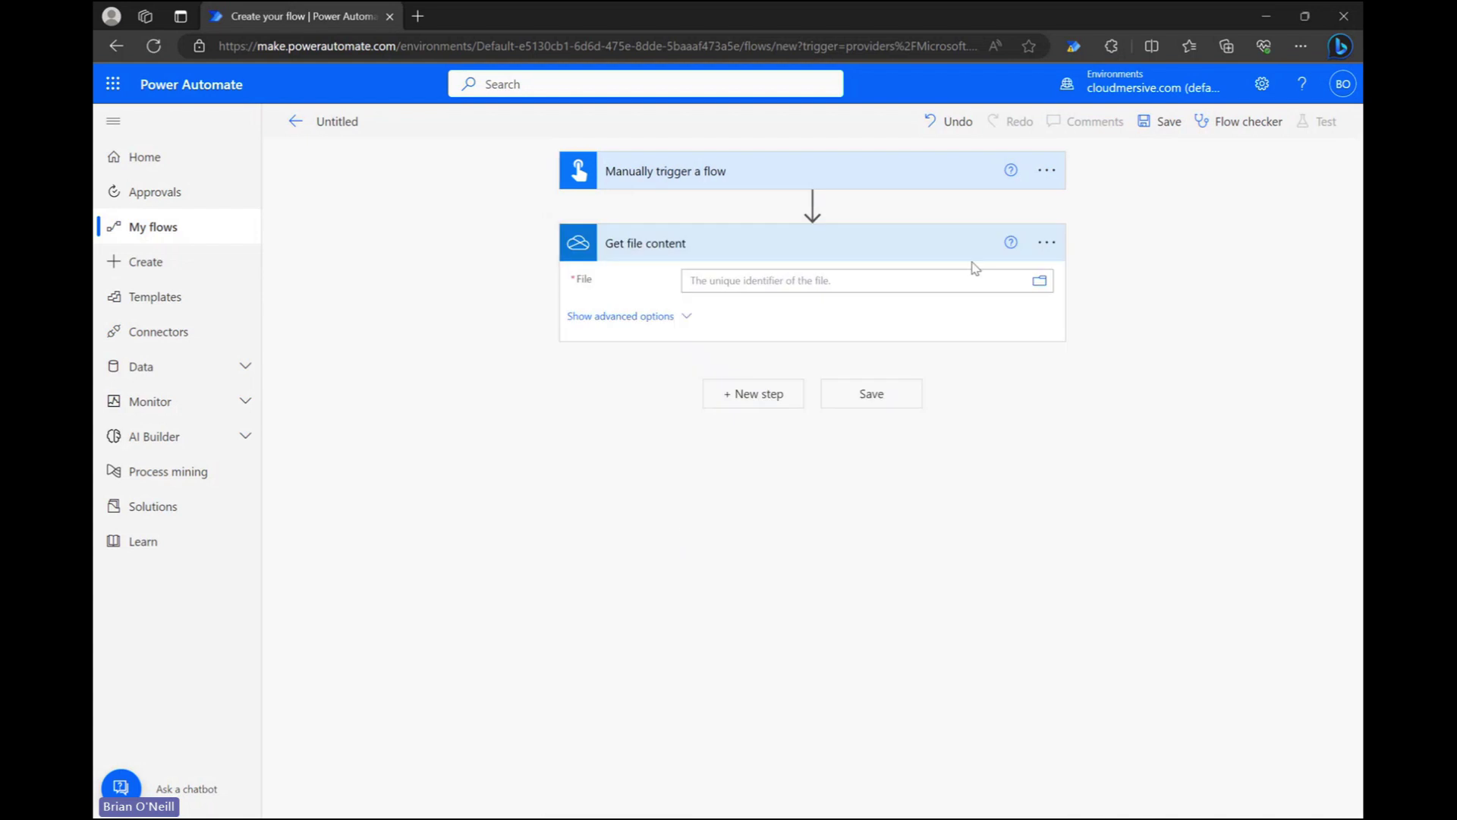
click(1039, 281)
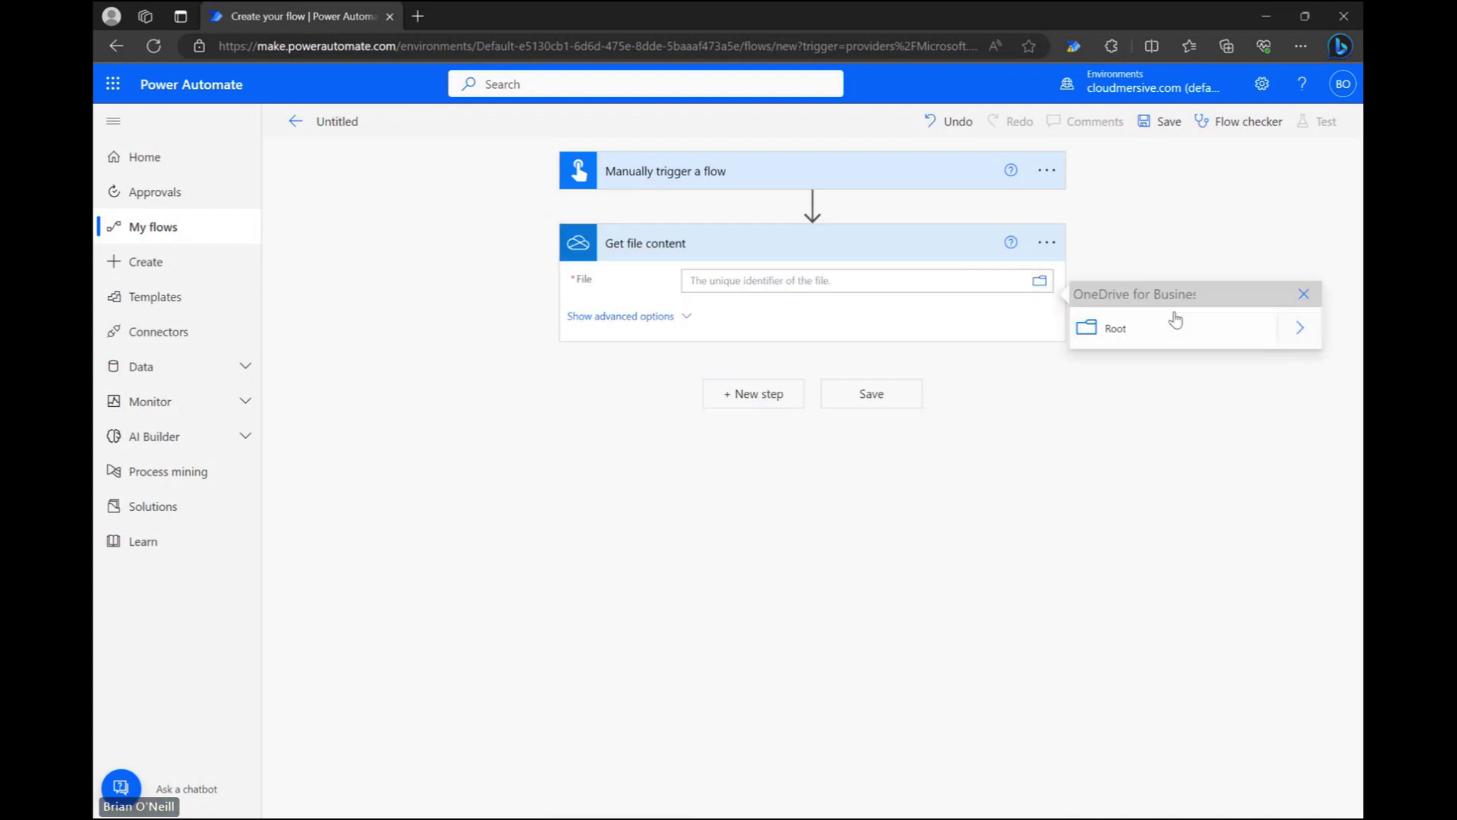
click(1300, 330)
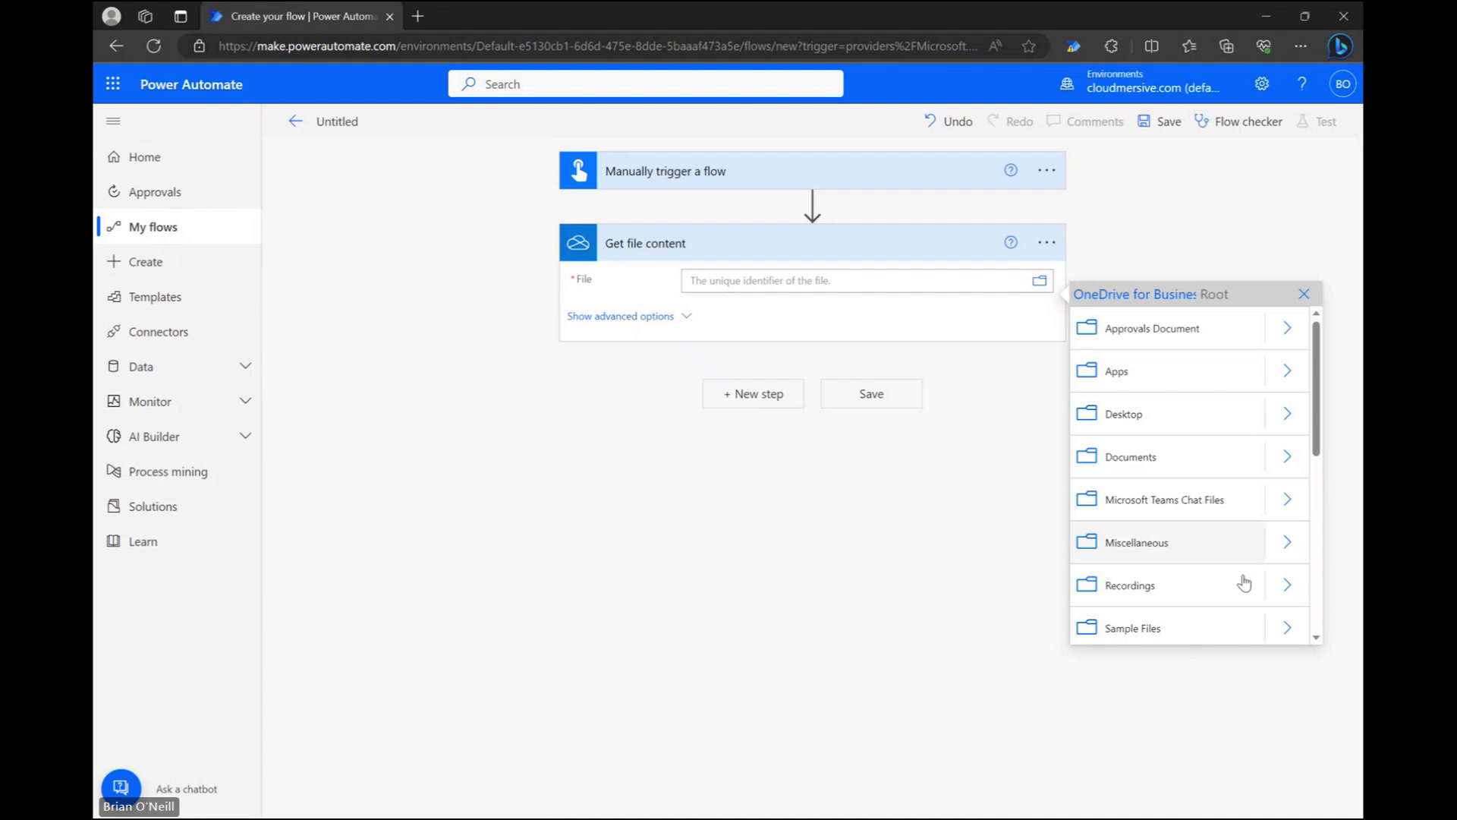
click(1286, 629)
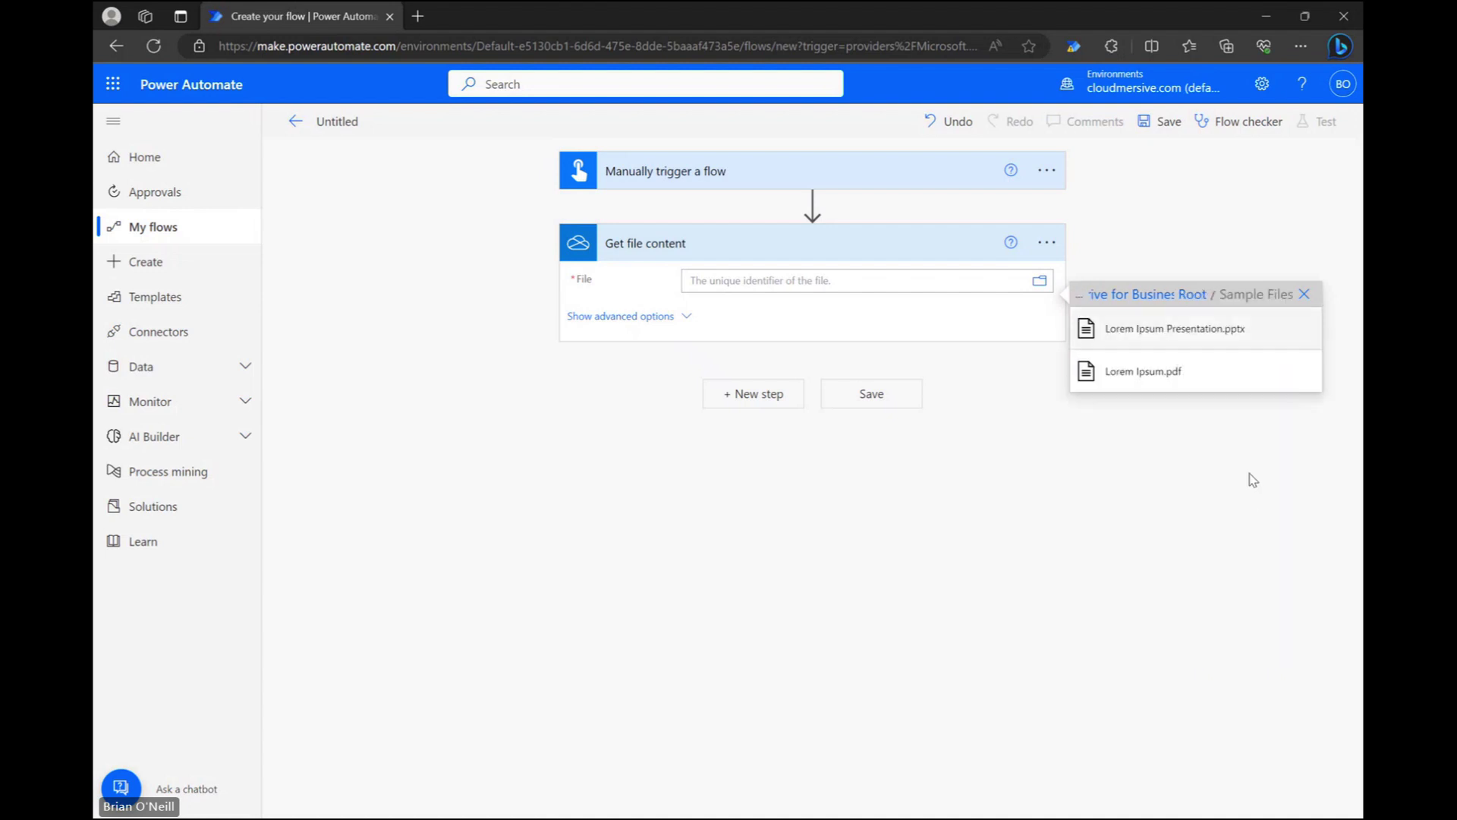
click(1217, 332)
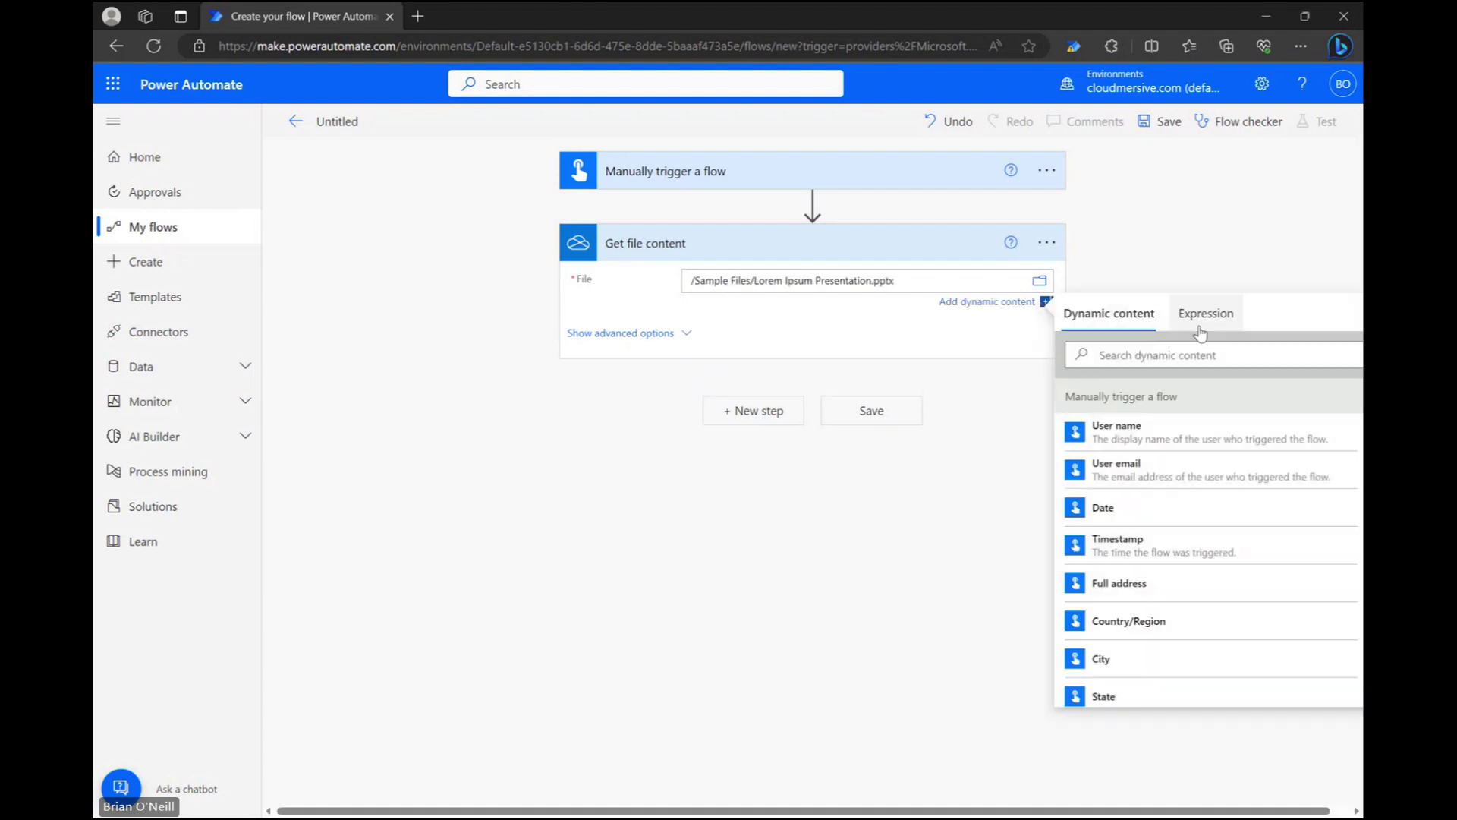
click(1205, 245)
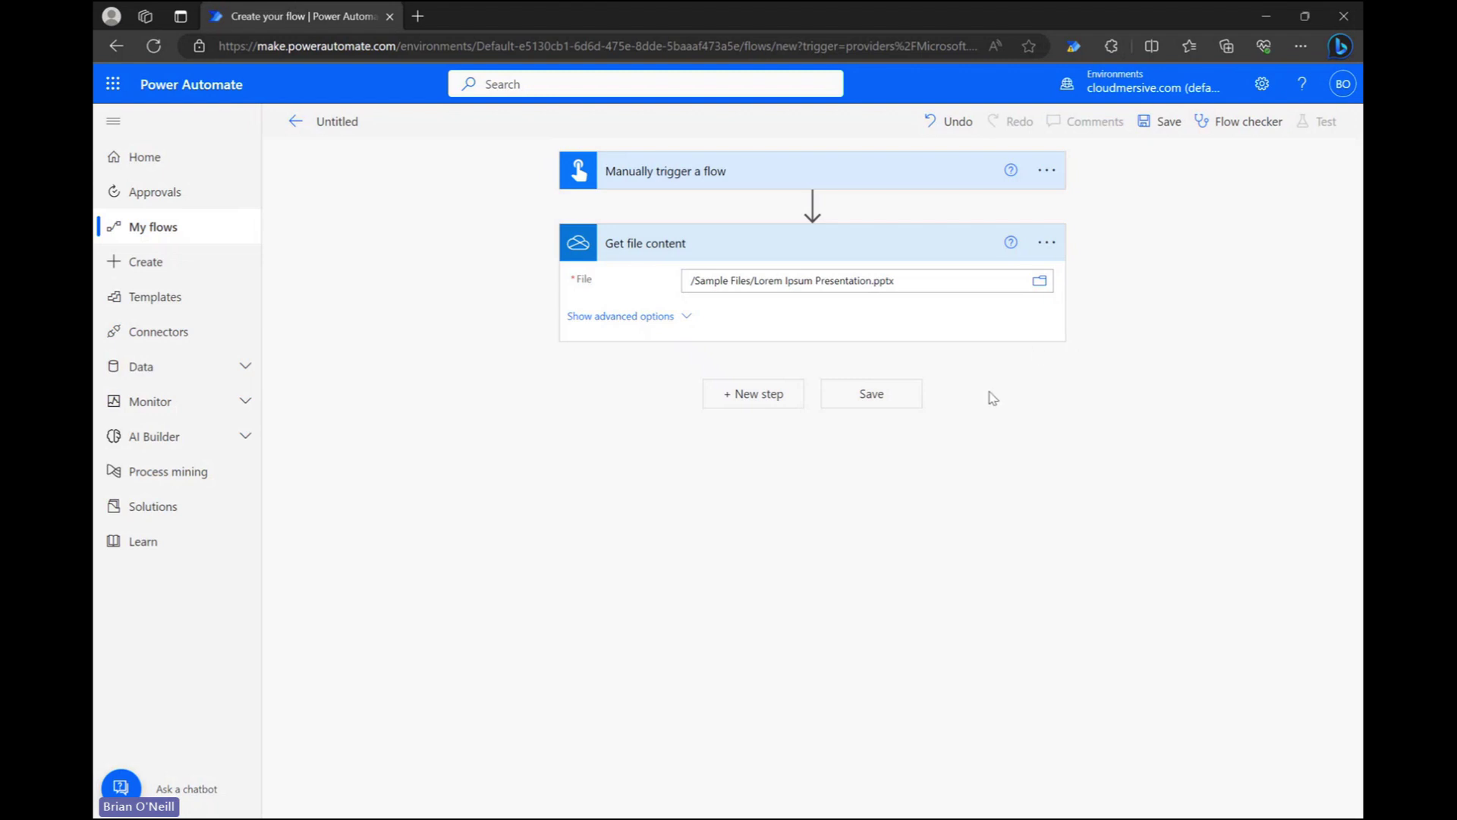
Add a new step after Get file content and open the Cloudmersive Document Conversion connector's actions
click(749, 400)
text(cloudmersive)
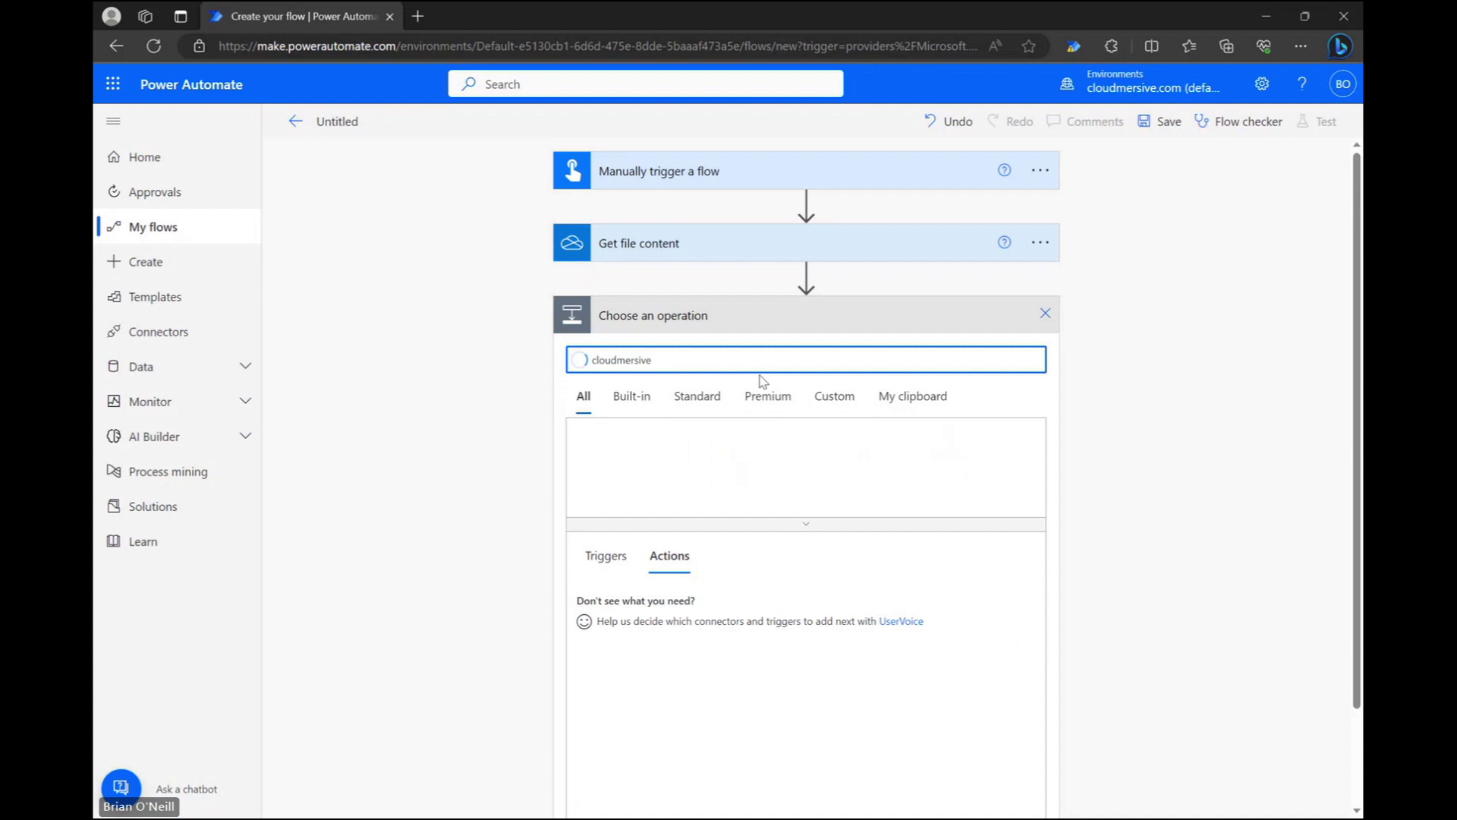
click(806, 524)
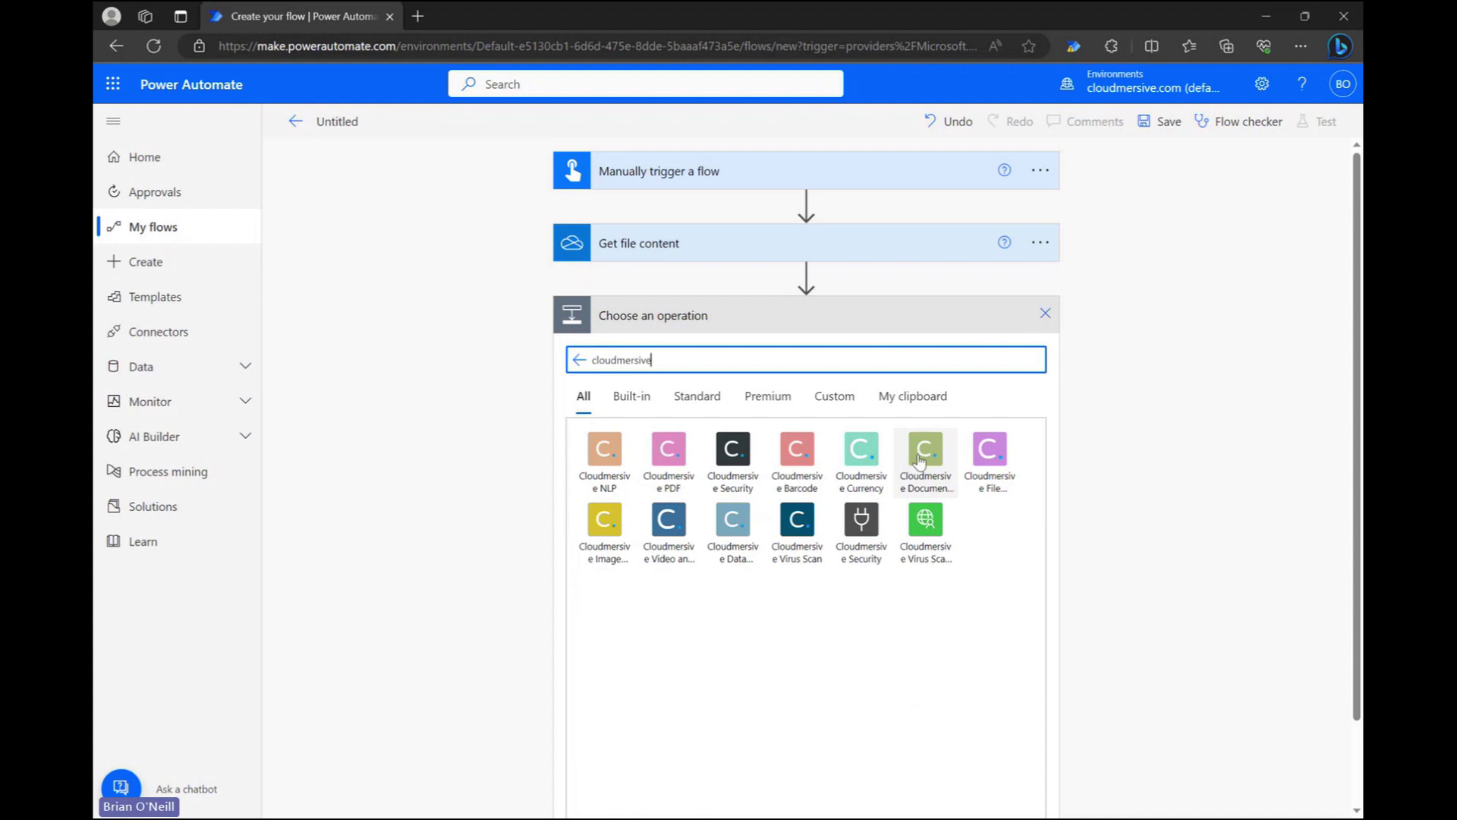
click(920, 460)
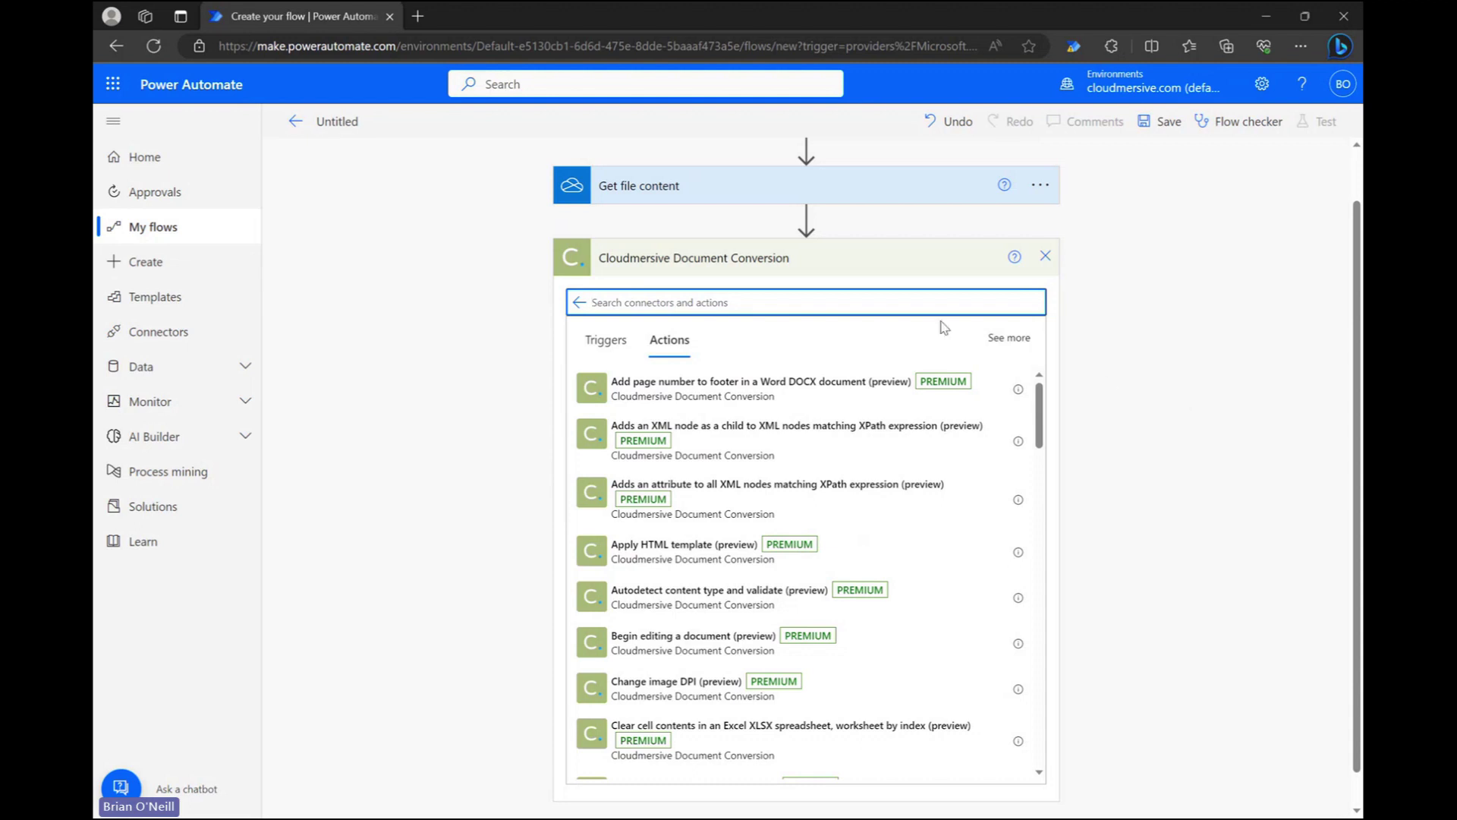
Add the Cloudmersive 'Split a single PowerPoint Presentation PPTX into Separate Slides' action
text(split a single powerpoint presentation)
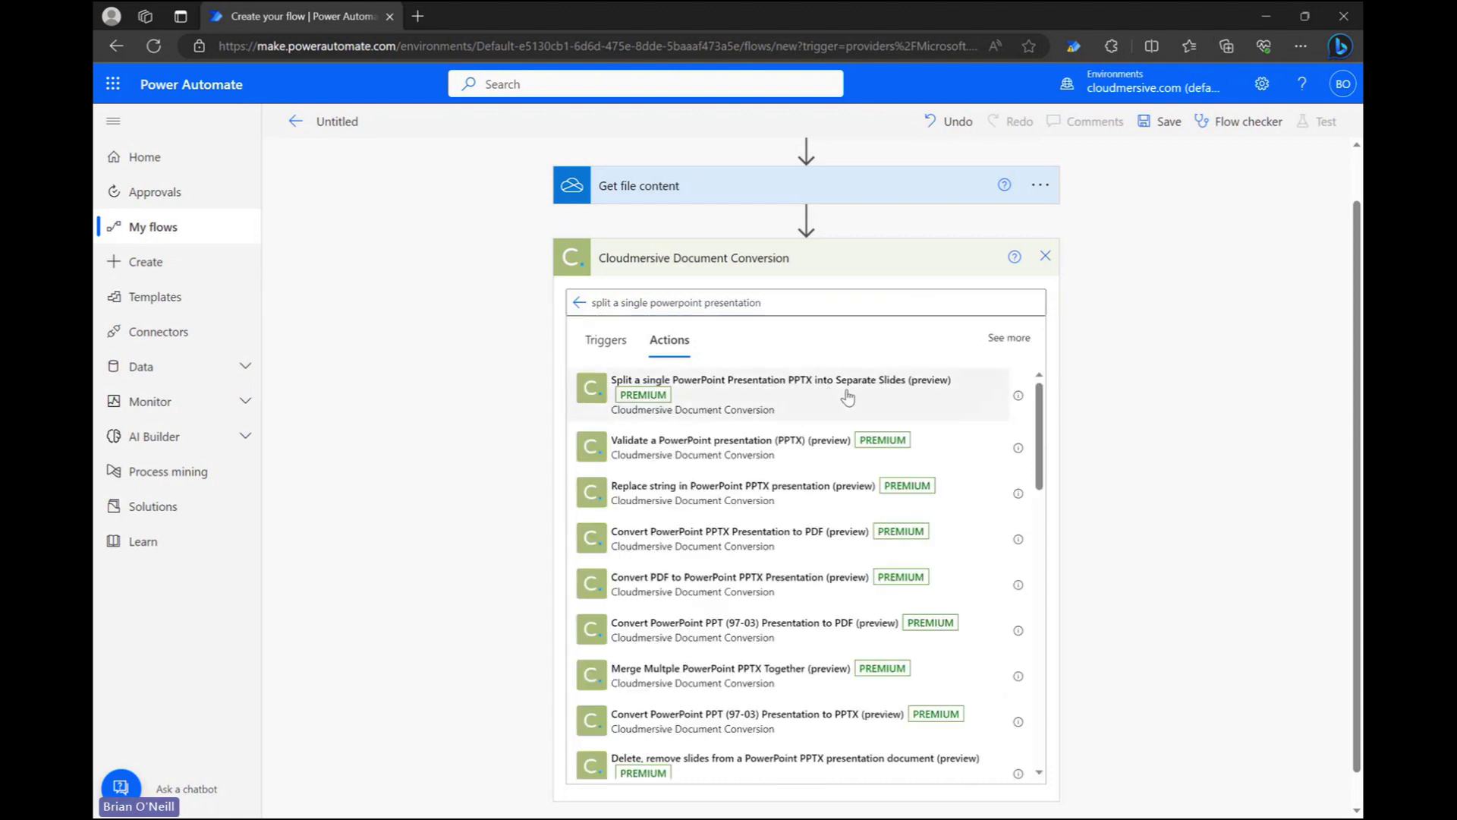
click(803, 390)
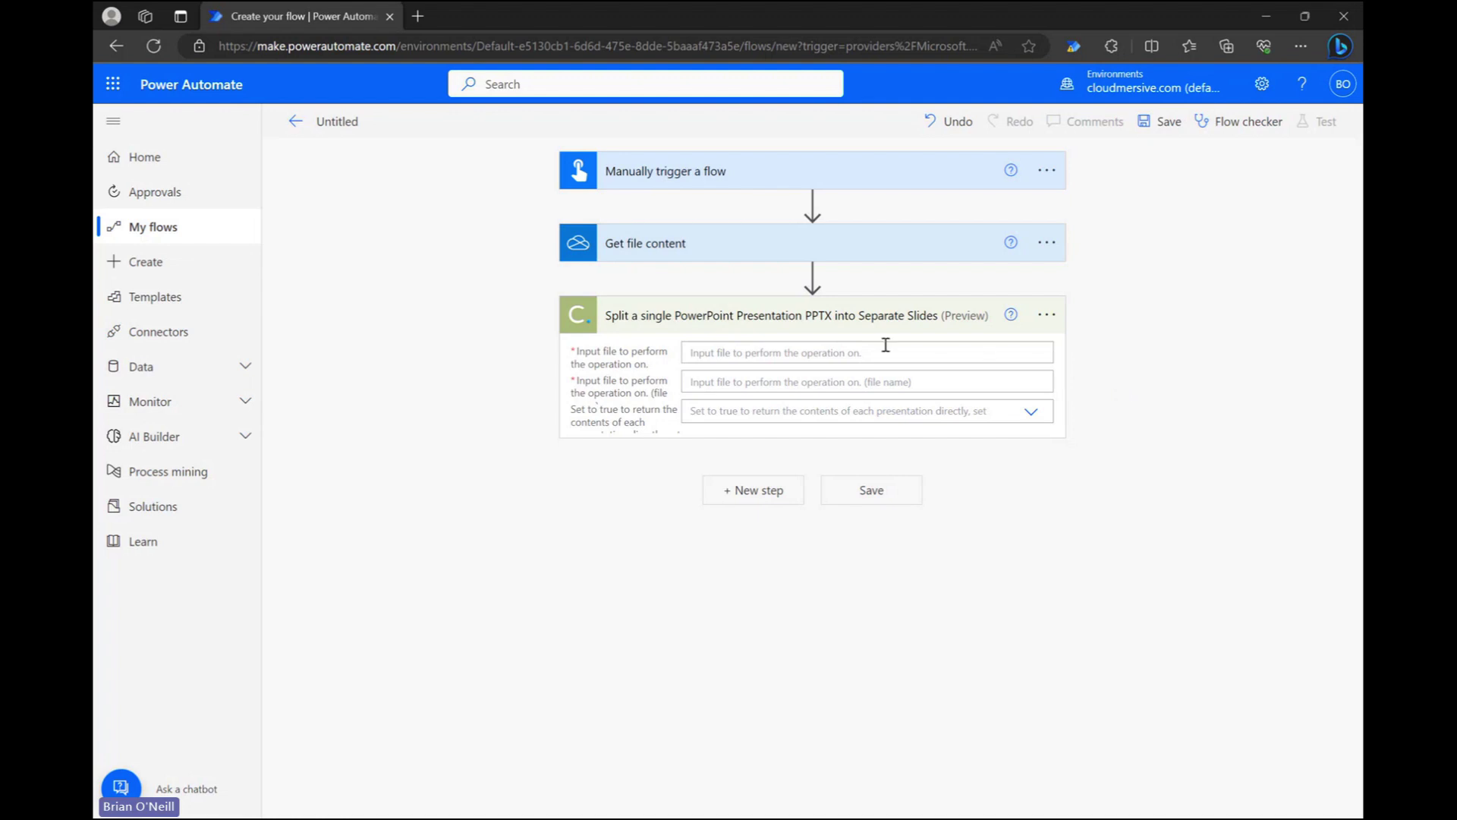
Set the split step's input file to File content and its file name to random.pptx
click(850, 351)
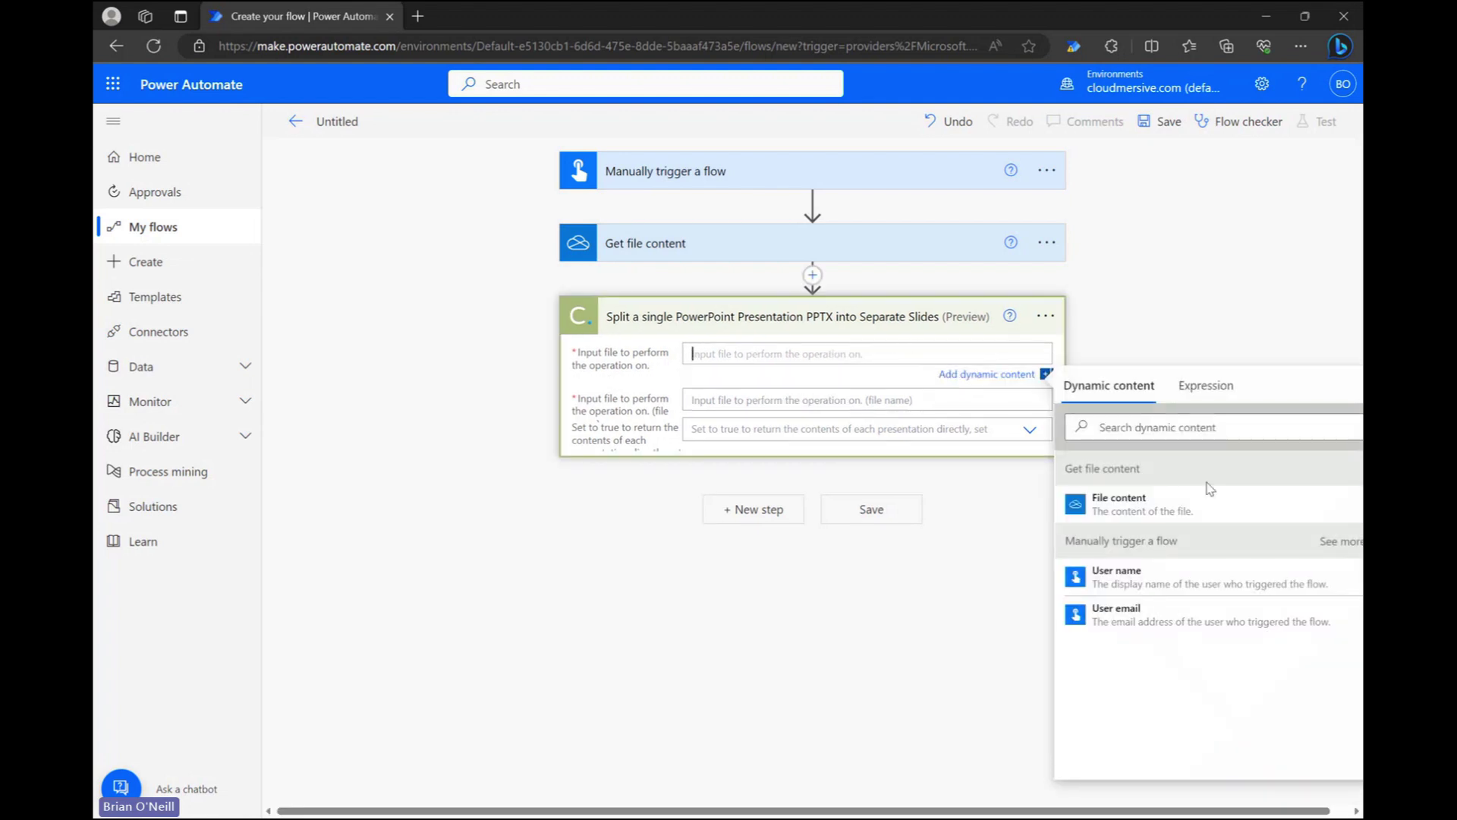
click(1208, 513)
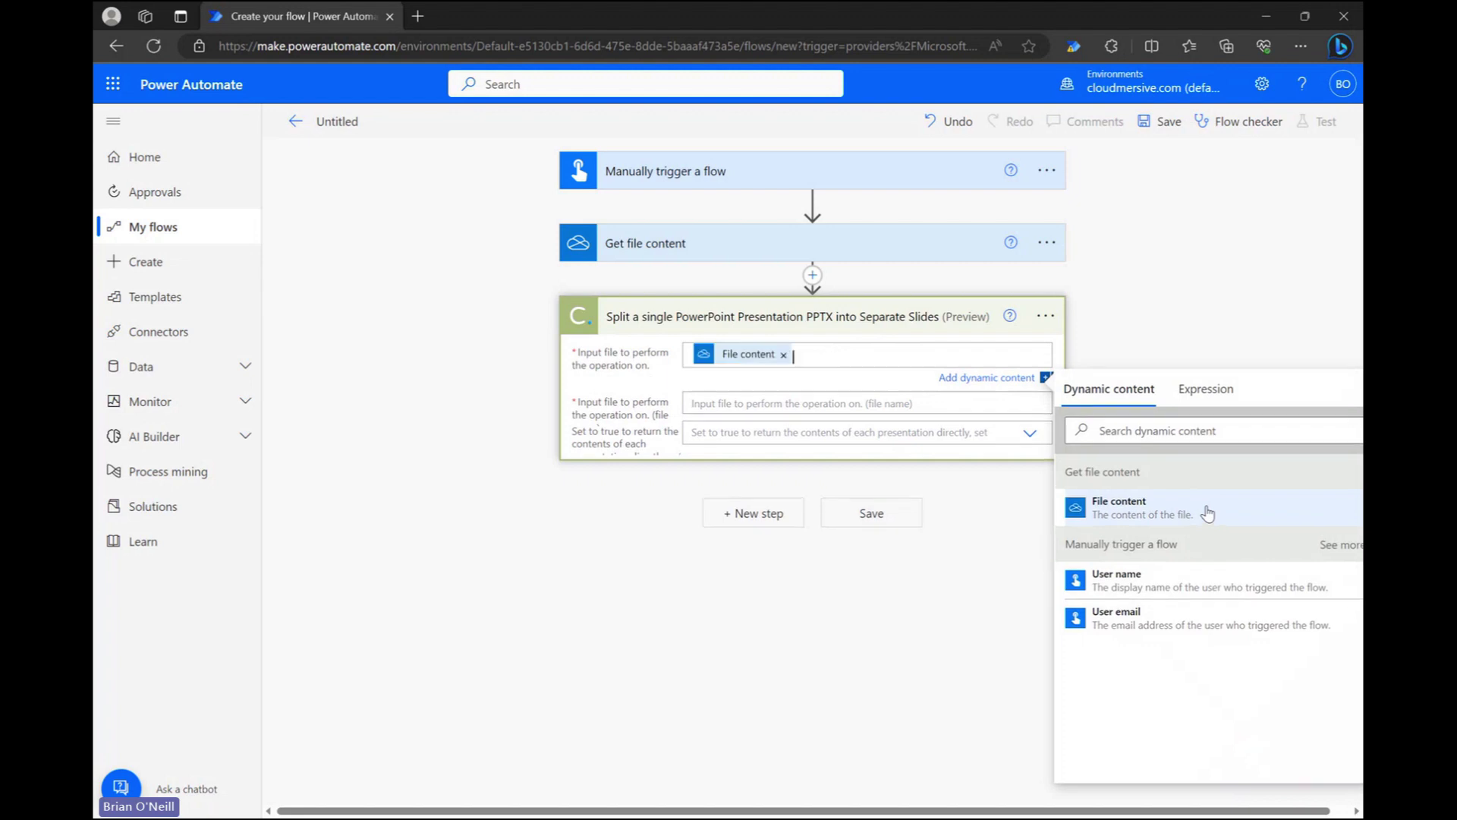
click(1242, 262)
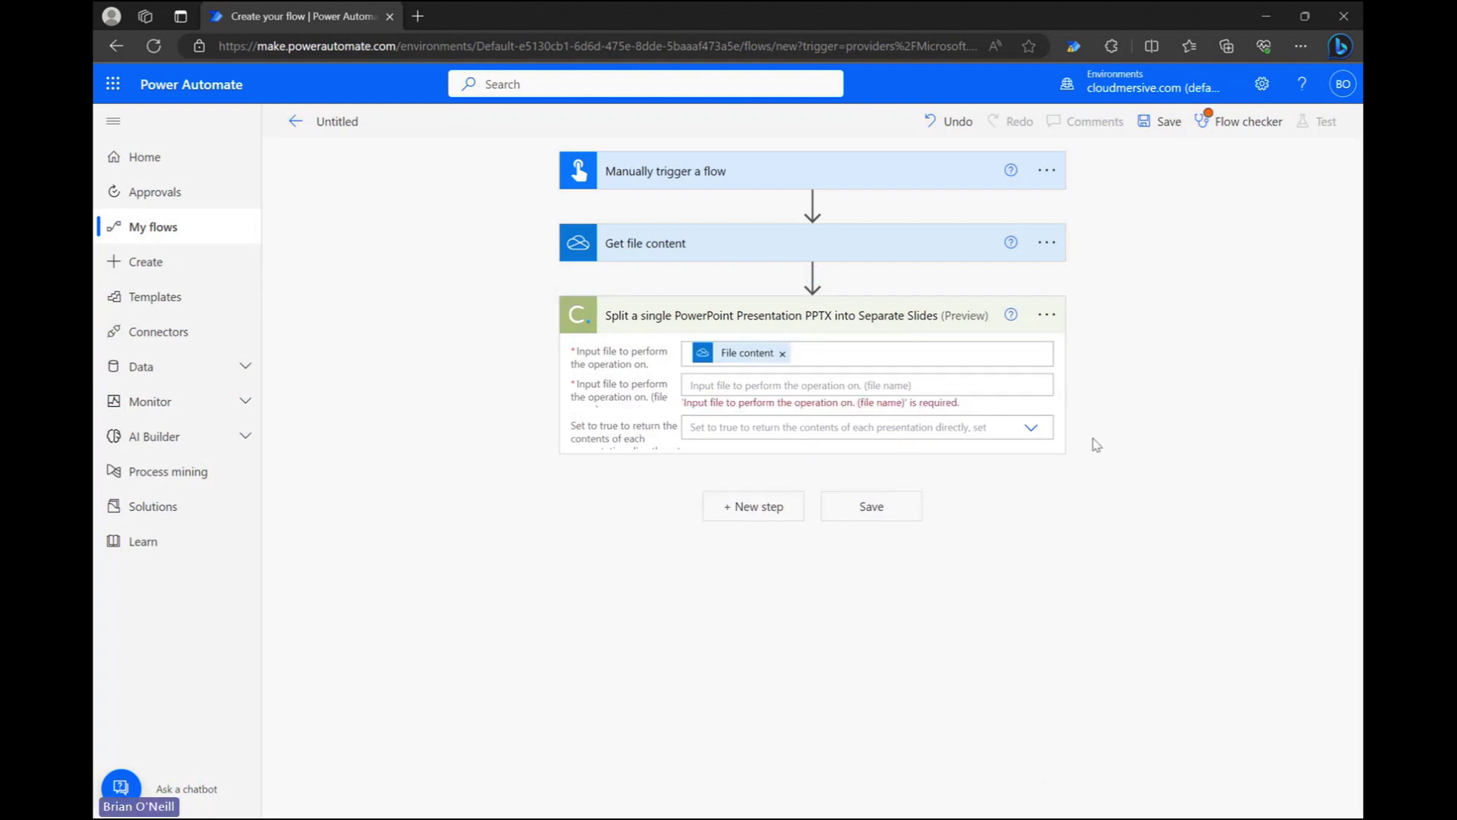
click(781, 385)
text(rand)
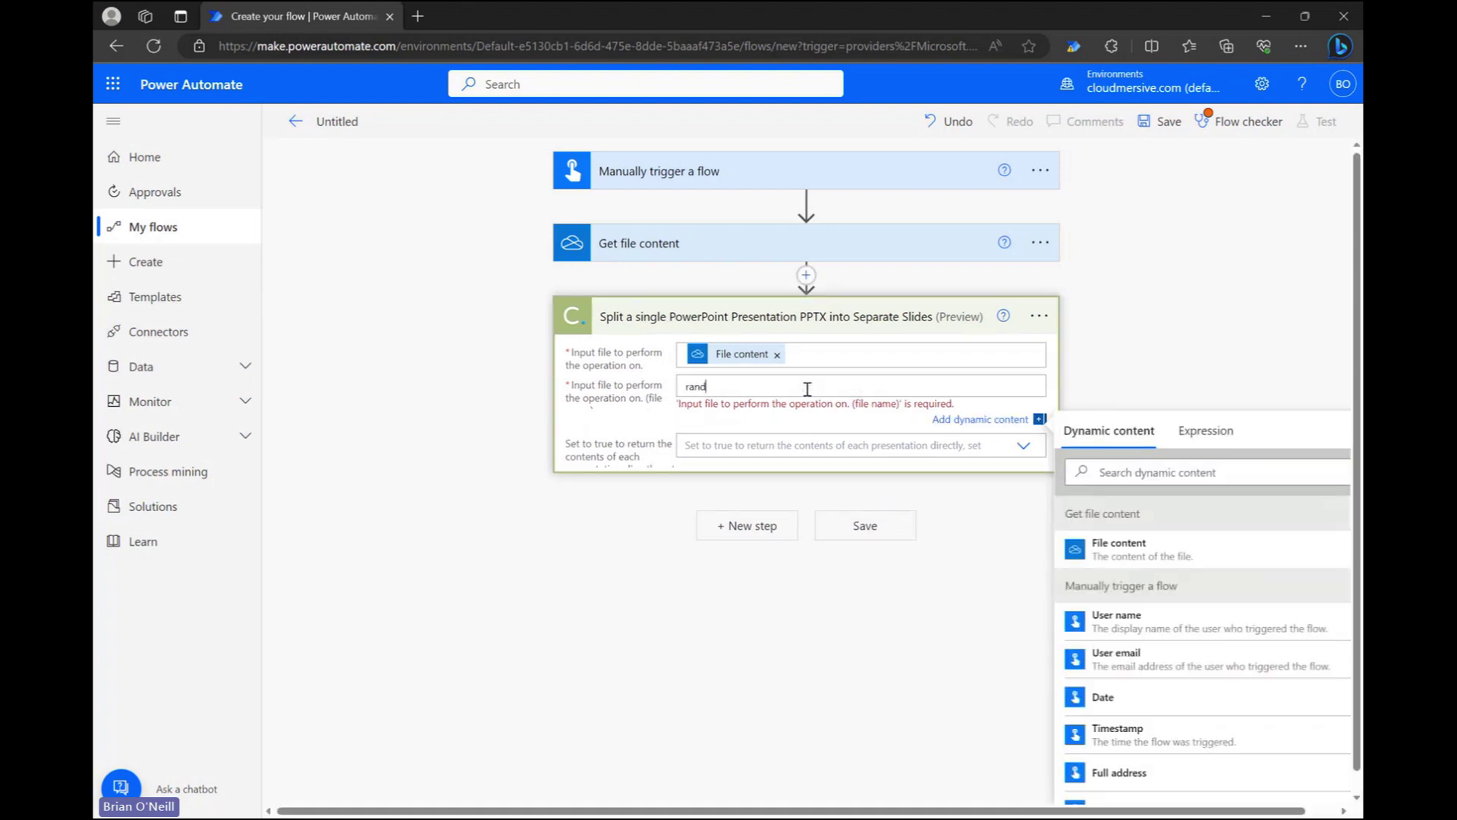
text(om.pptx)
click(1200, 358)
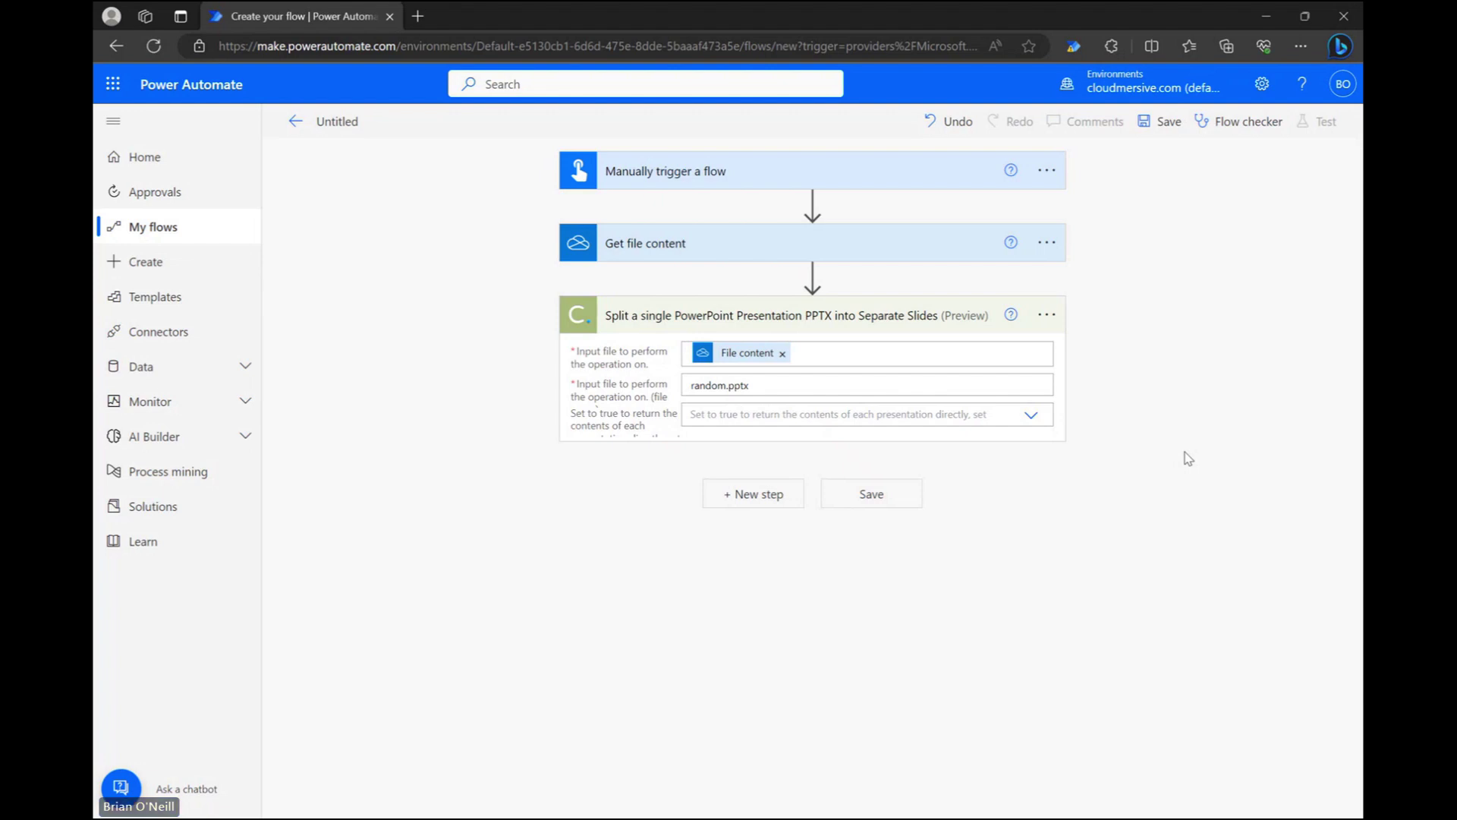
Add a OneDrive for Business Create file step after the split, with folder path /Sample Files
click(1032, 416)
click(1159, 402)
click(754, 495)
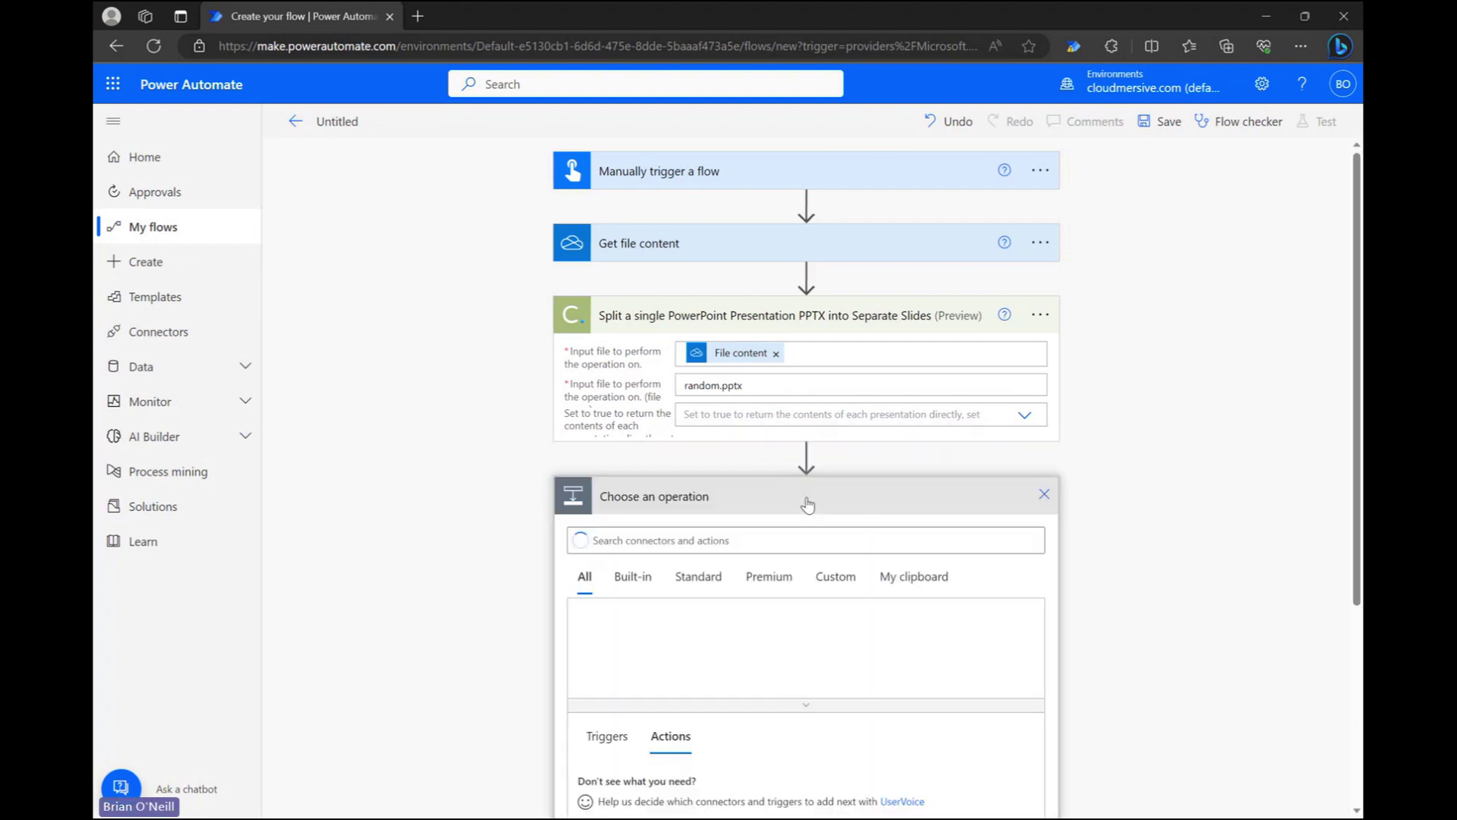
text(qreate file)
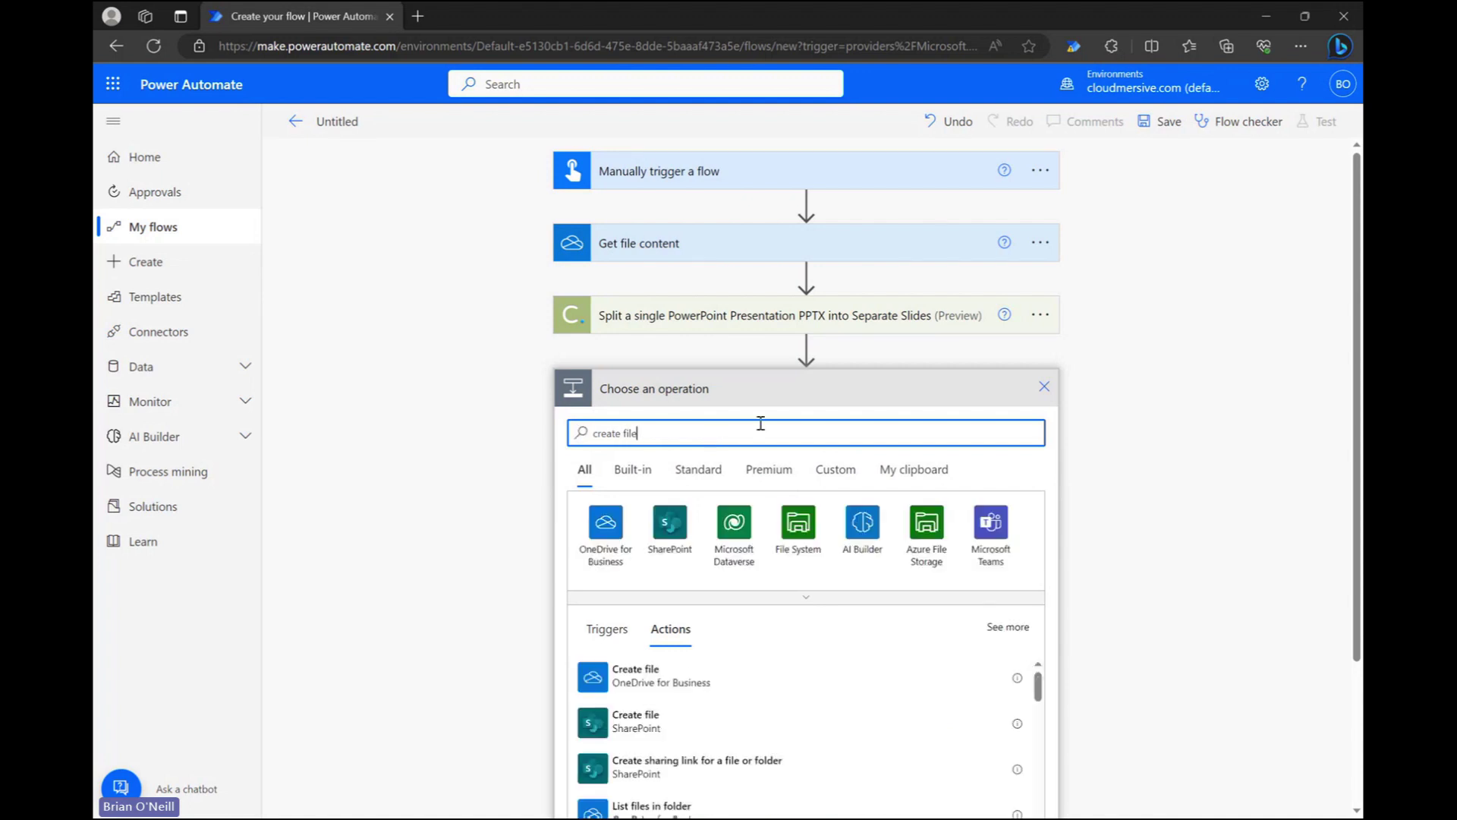
click(693, 679)
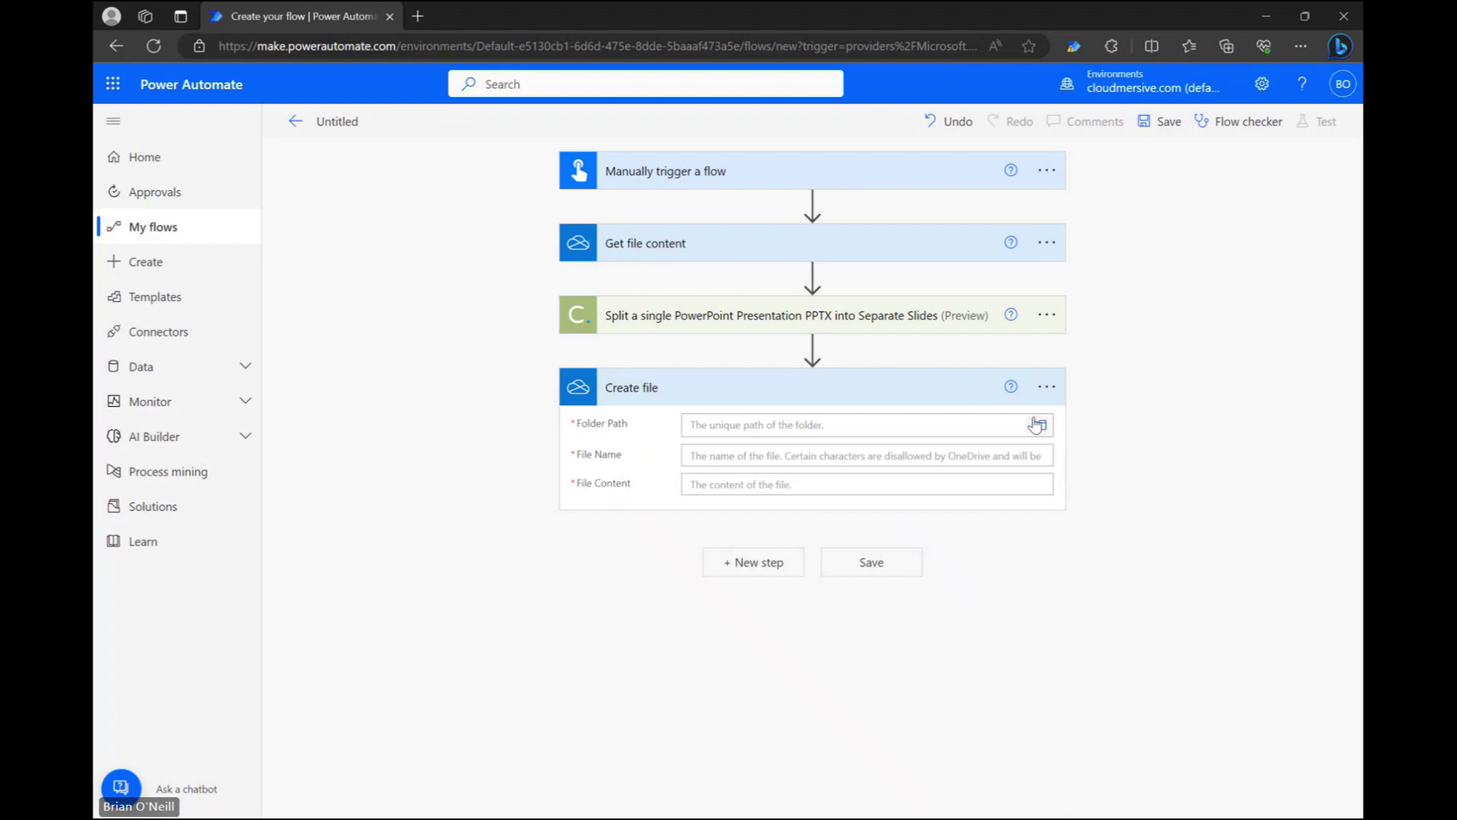
click(1036, 424)
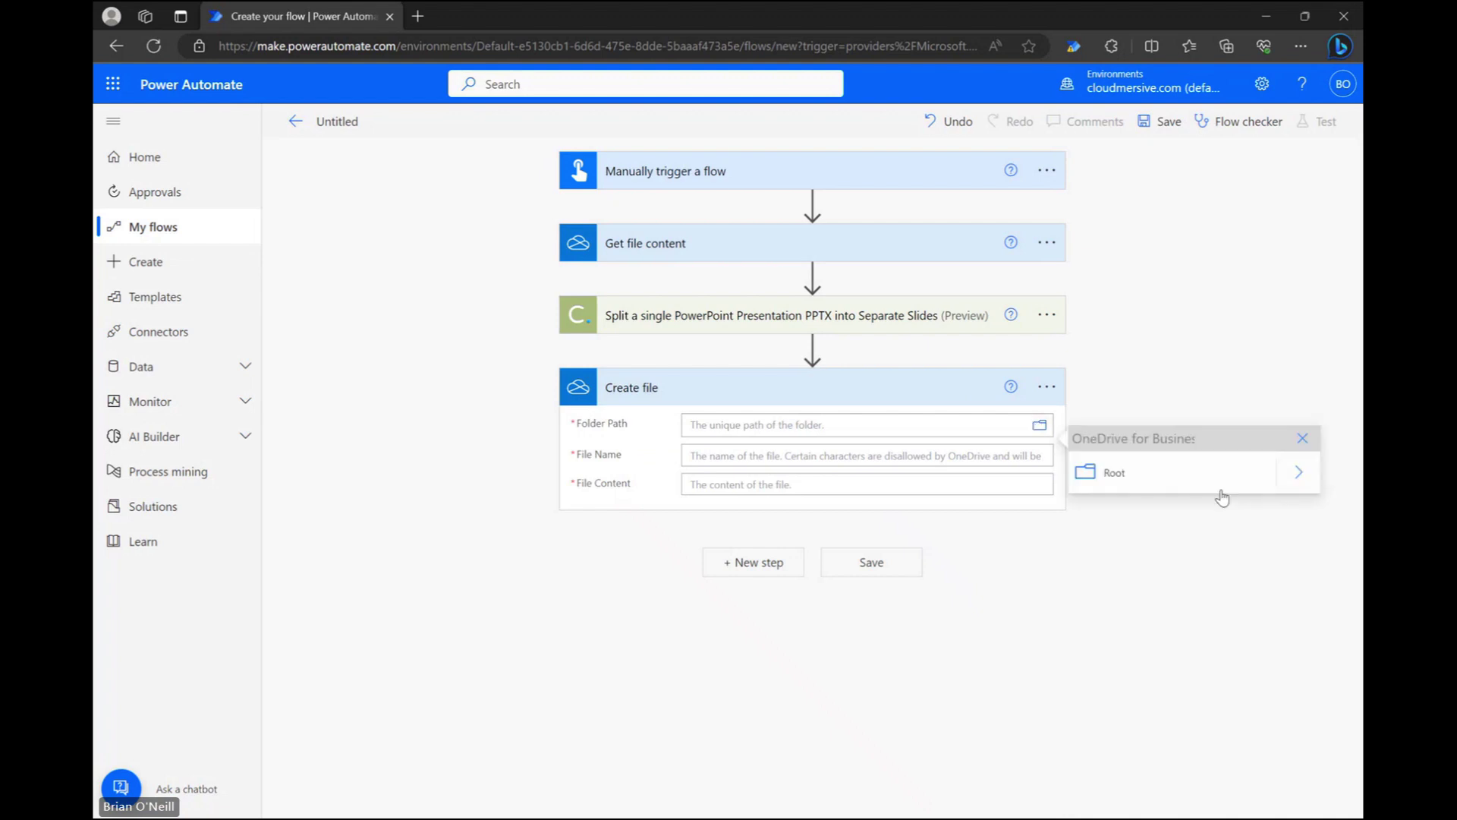
click(1304, 473)
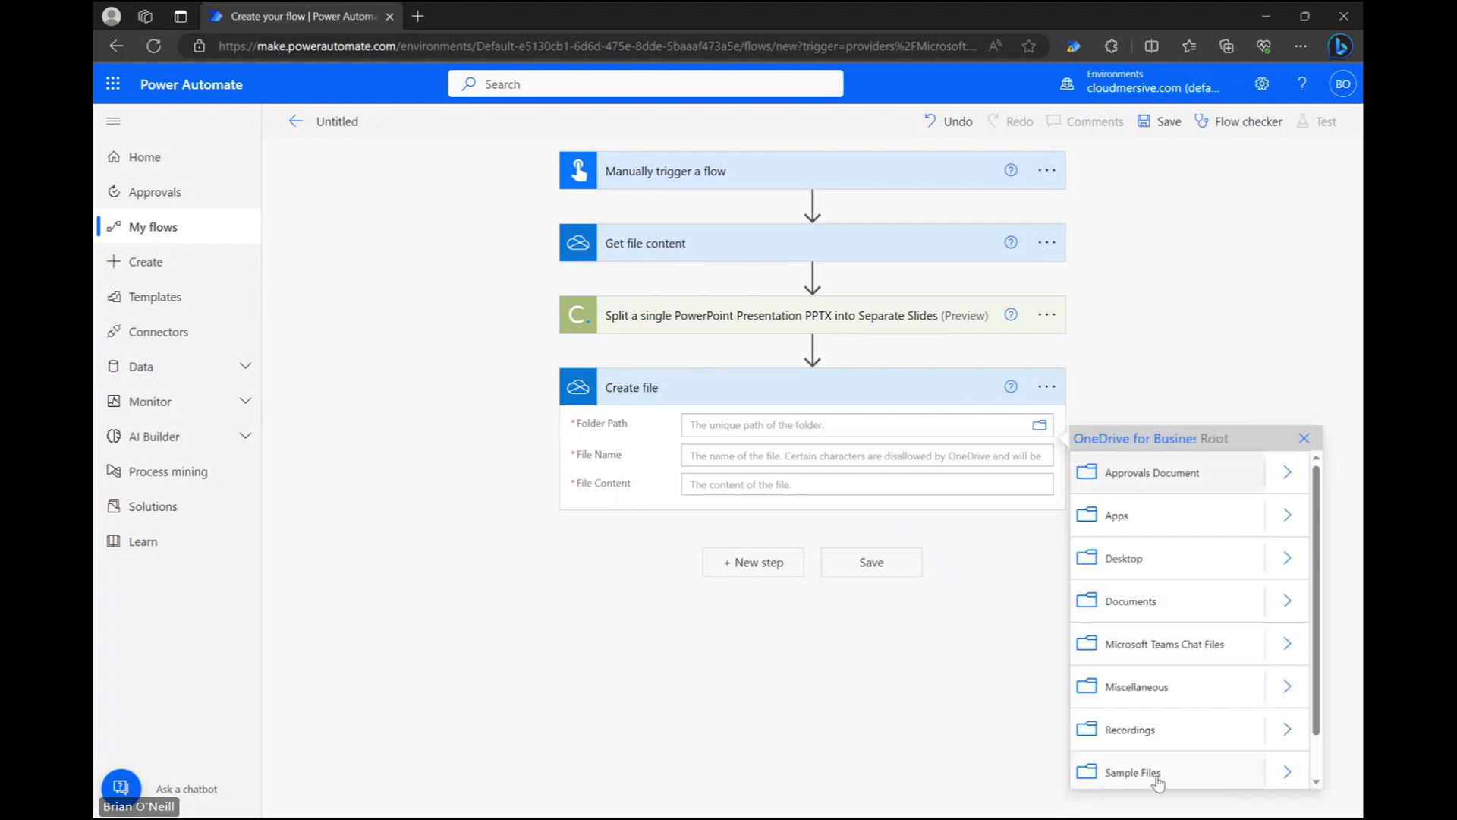
click(1133, 773)
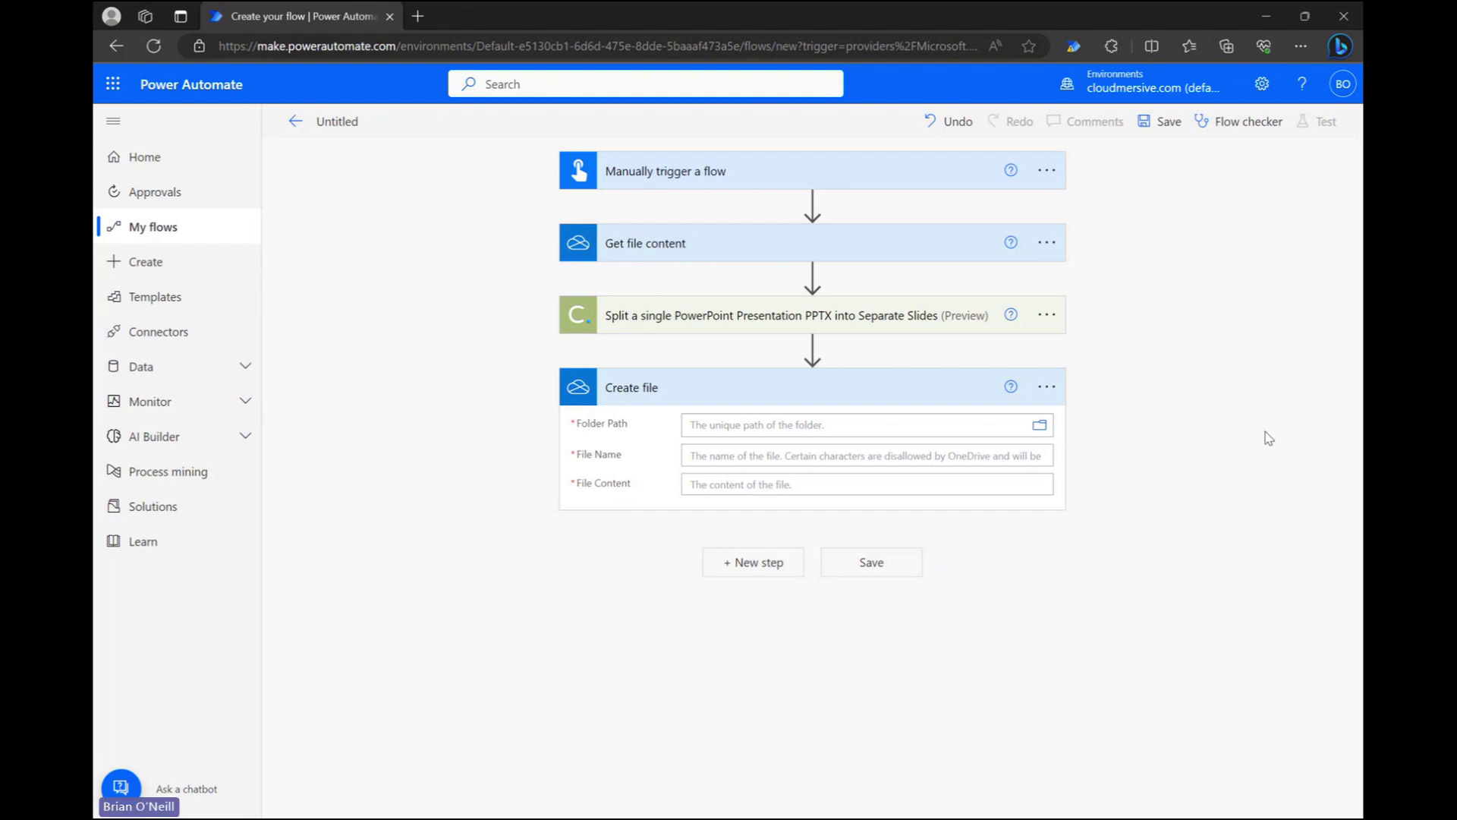
click(1219, 367)
Name each created file SlideNumber followed by .pptx and use PresentationContents as its content
click(796, 456)
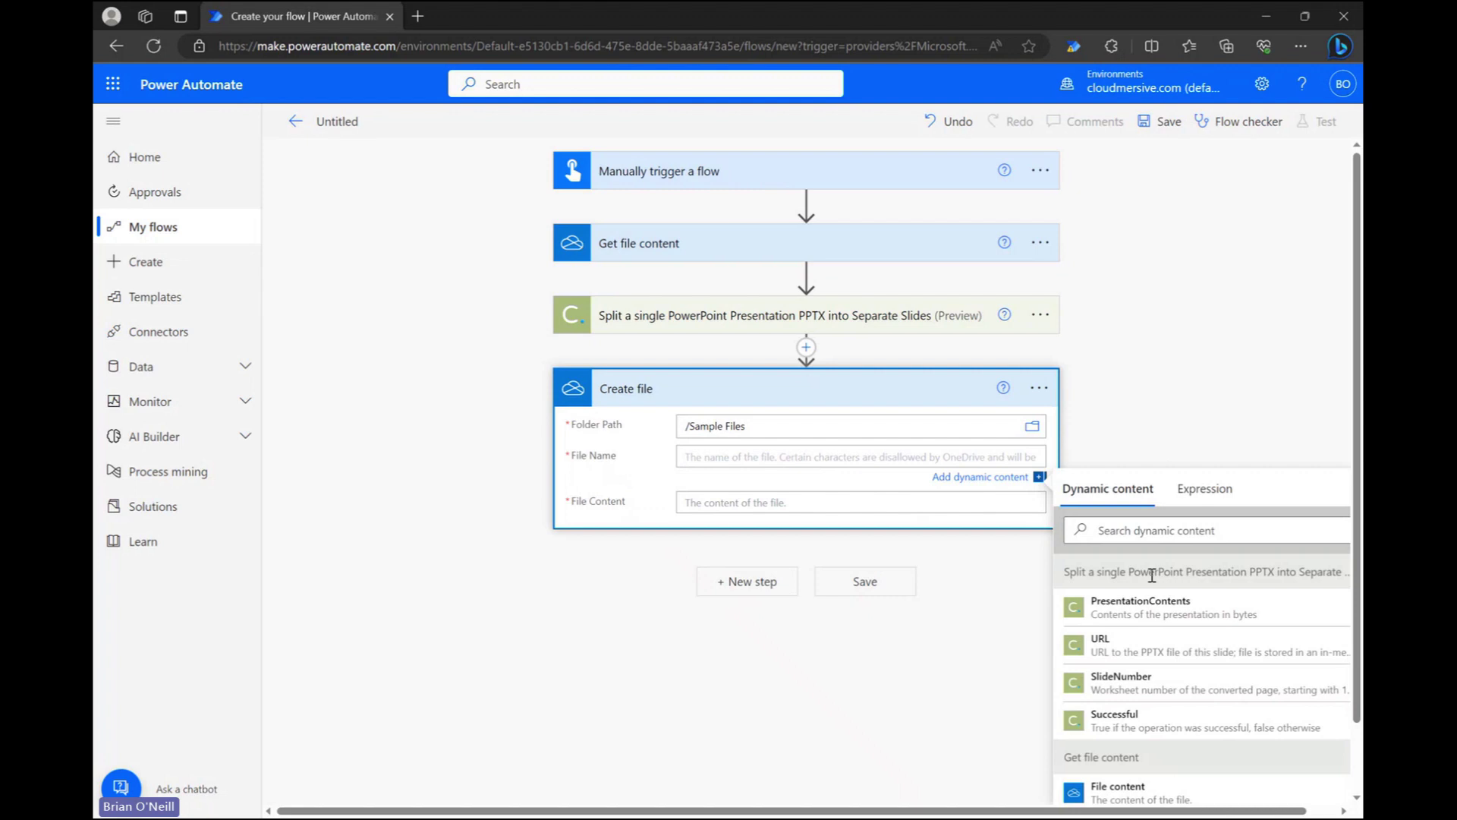
click(1188, 687)
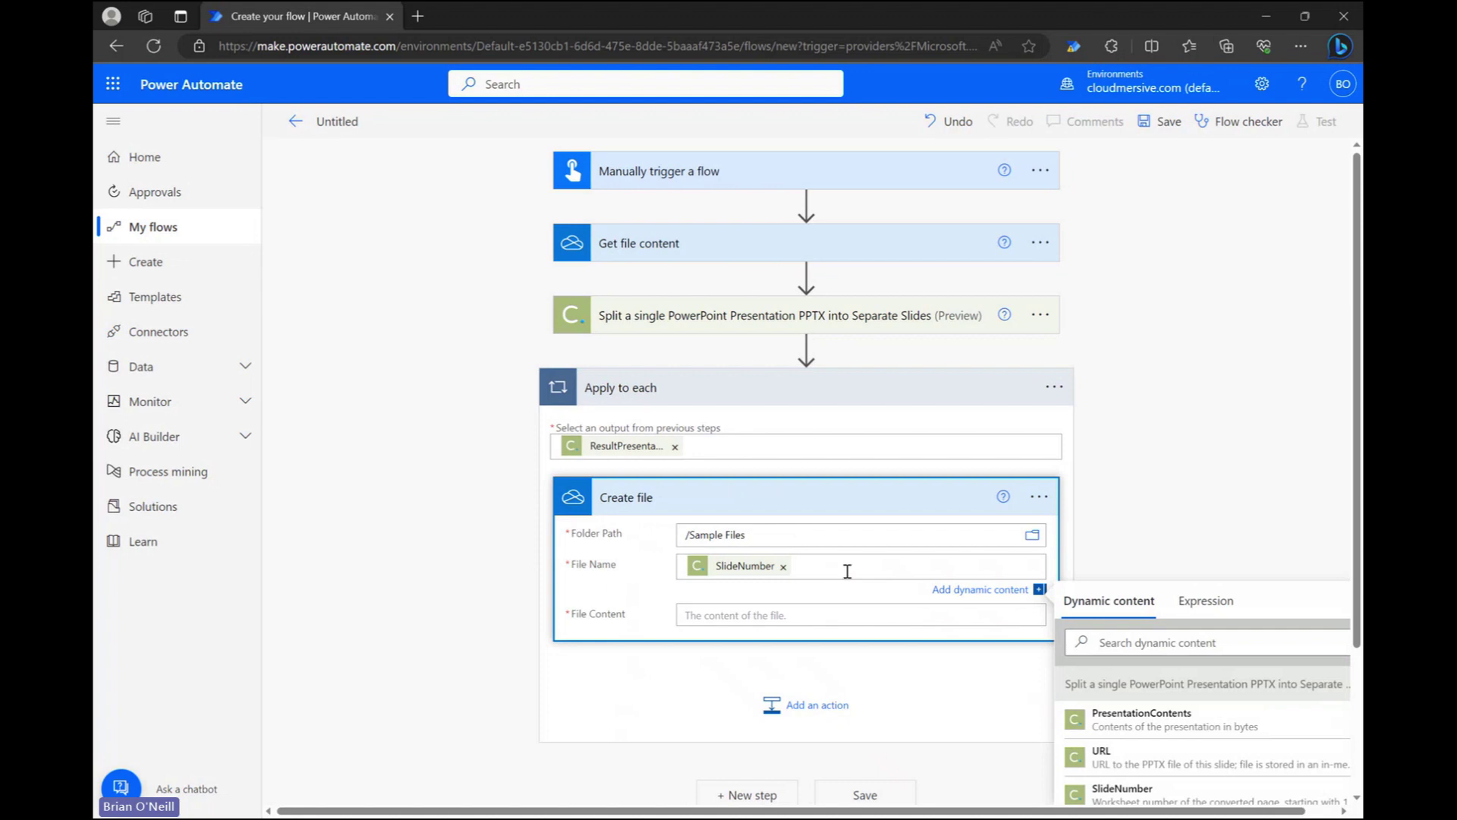
text(.pptx)
click(1223, 524)
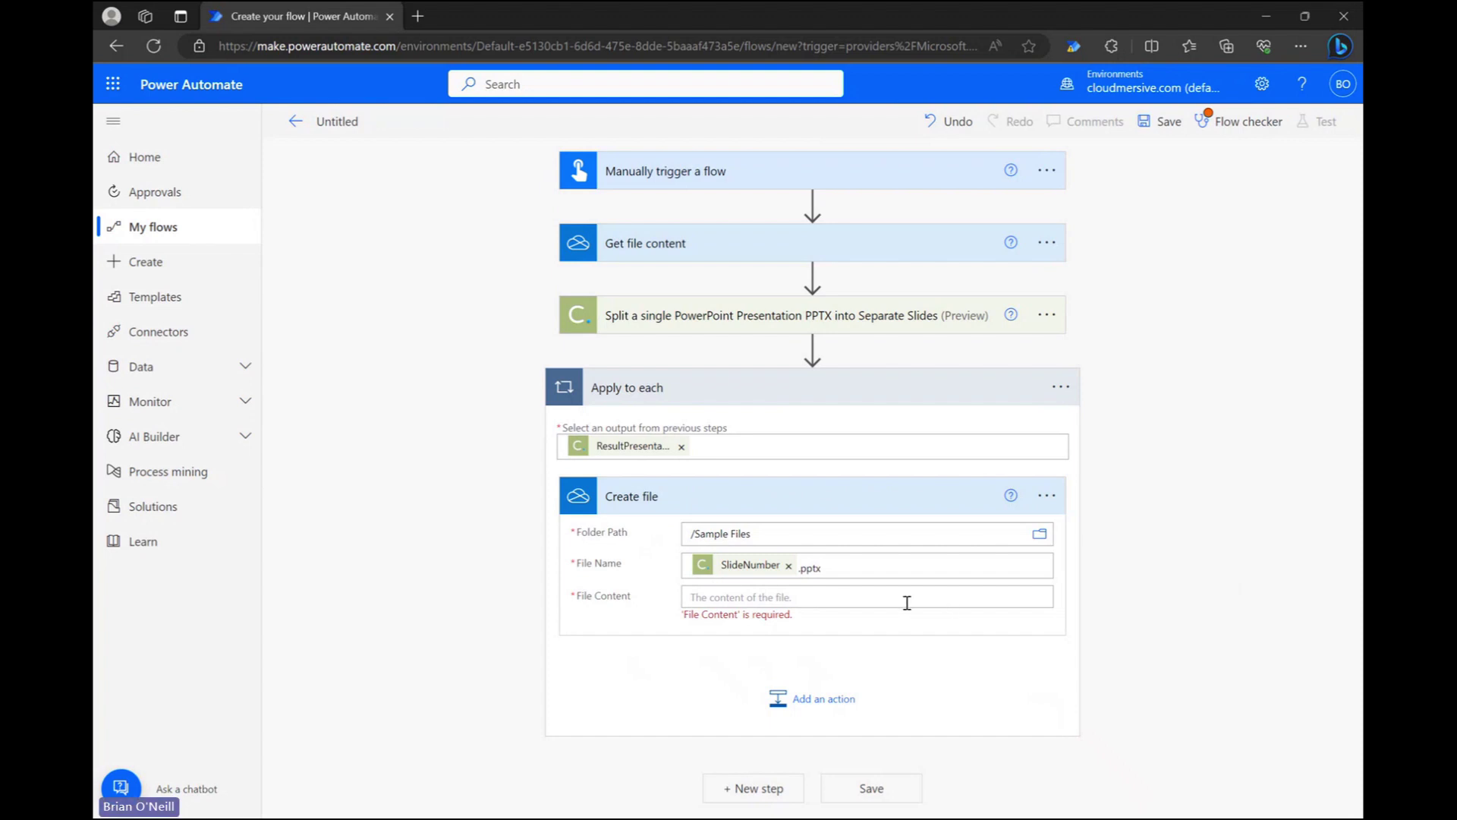
click(751, 596)
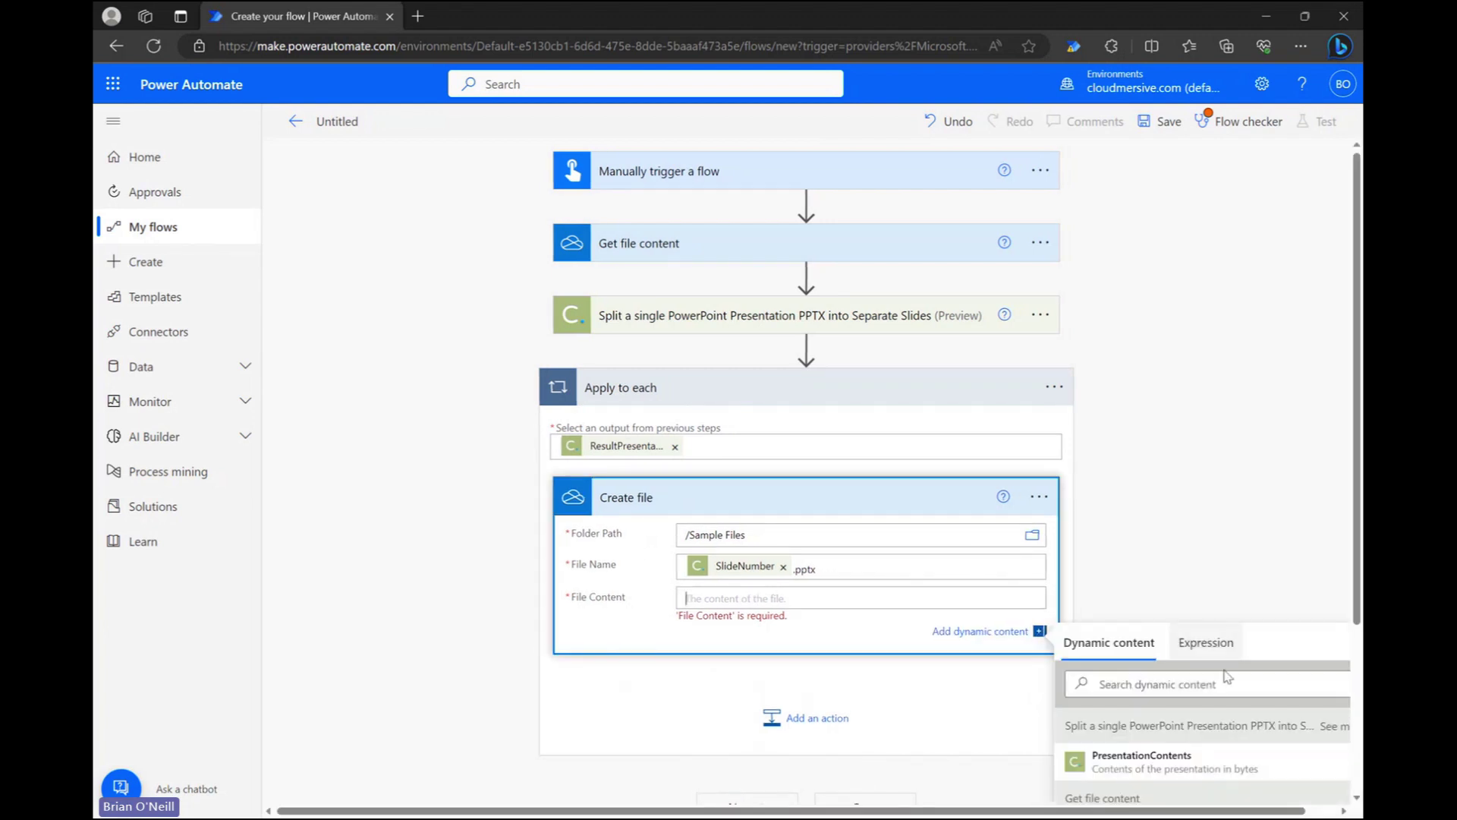
click(1177, 762)
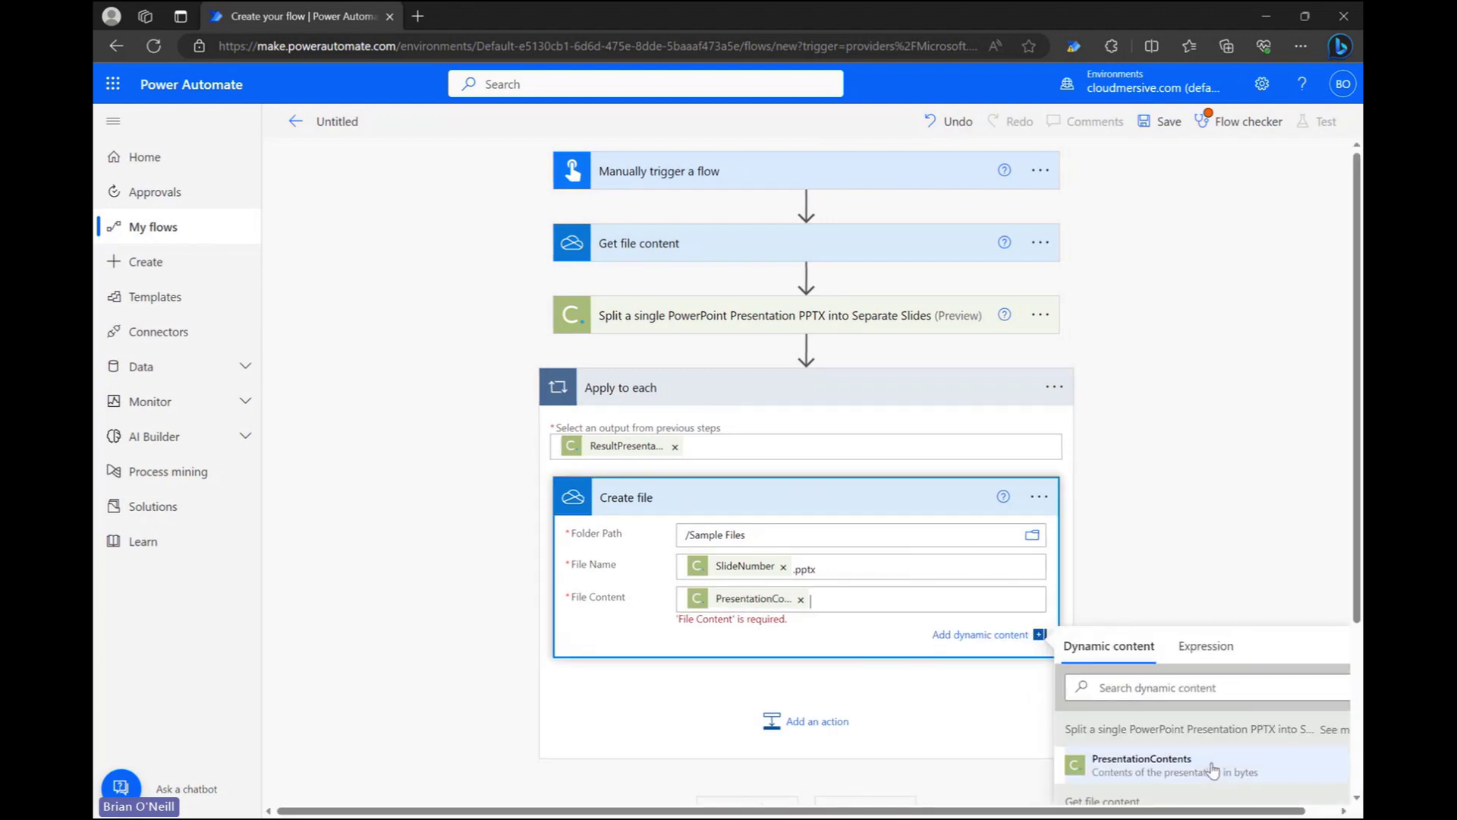
click(1242, 508)
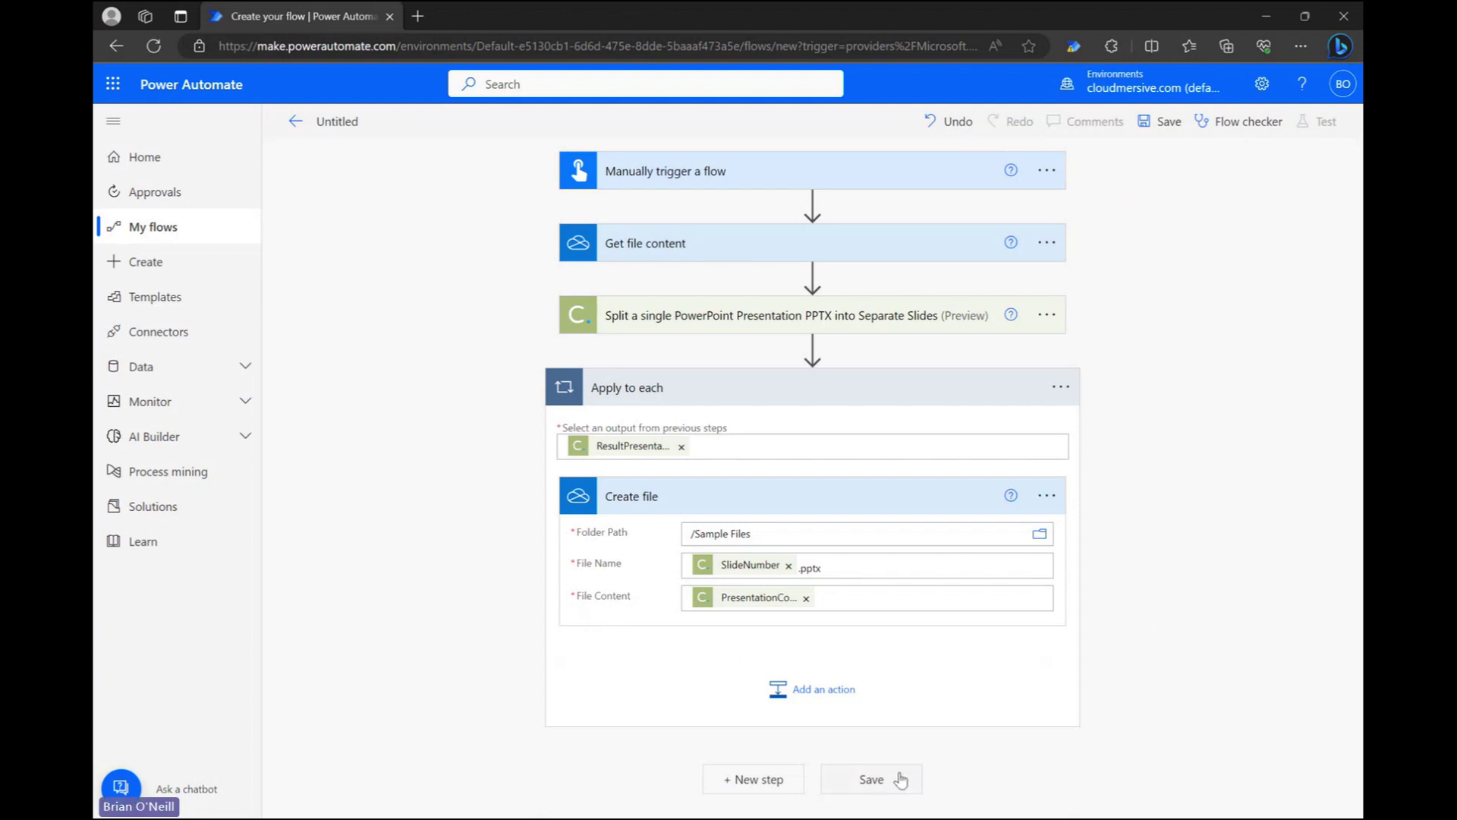
Save the flow and run a manual test of it
click(873, 780)
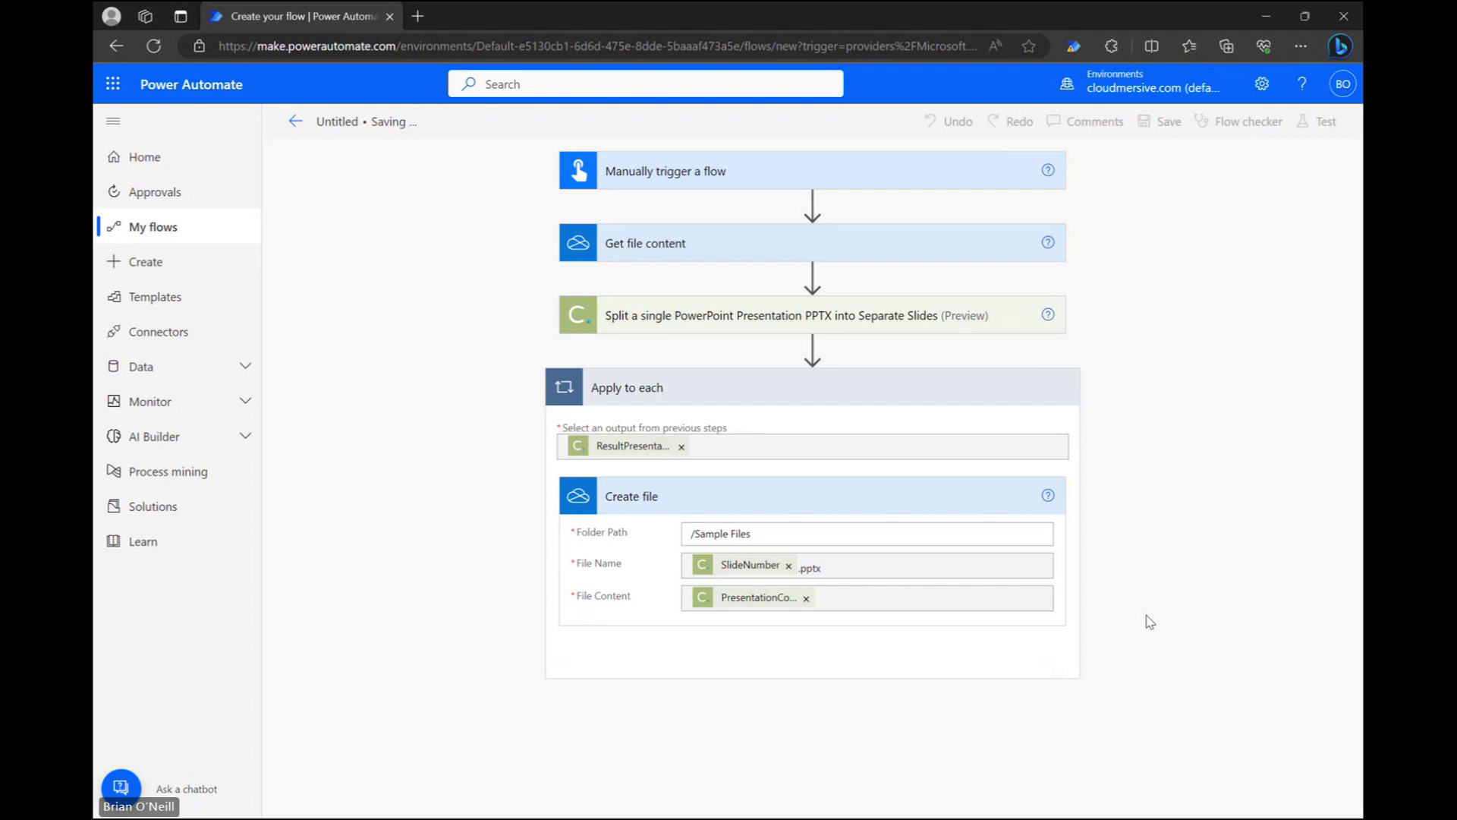
click(1312, 122)
click(1090, 172)
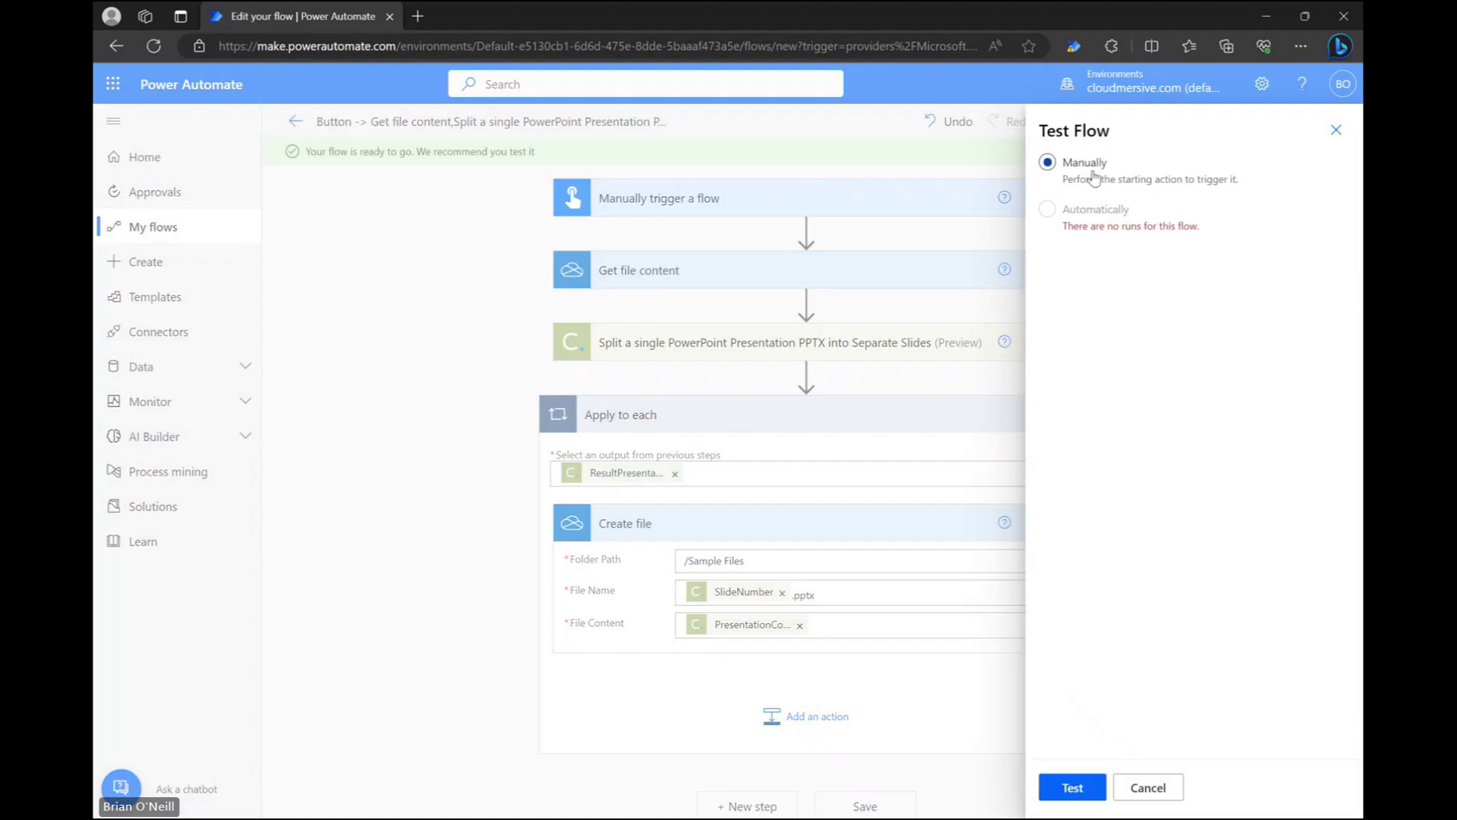
click(1073, 790)
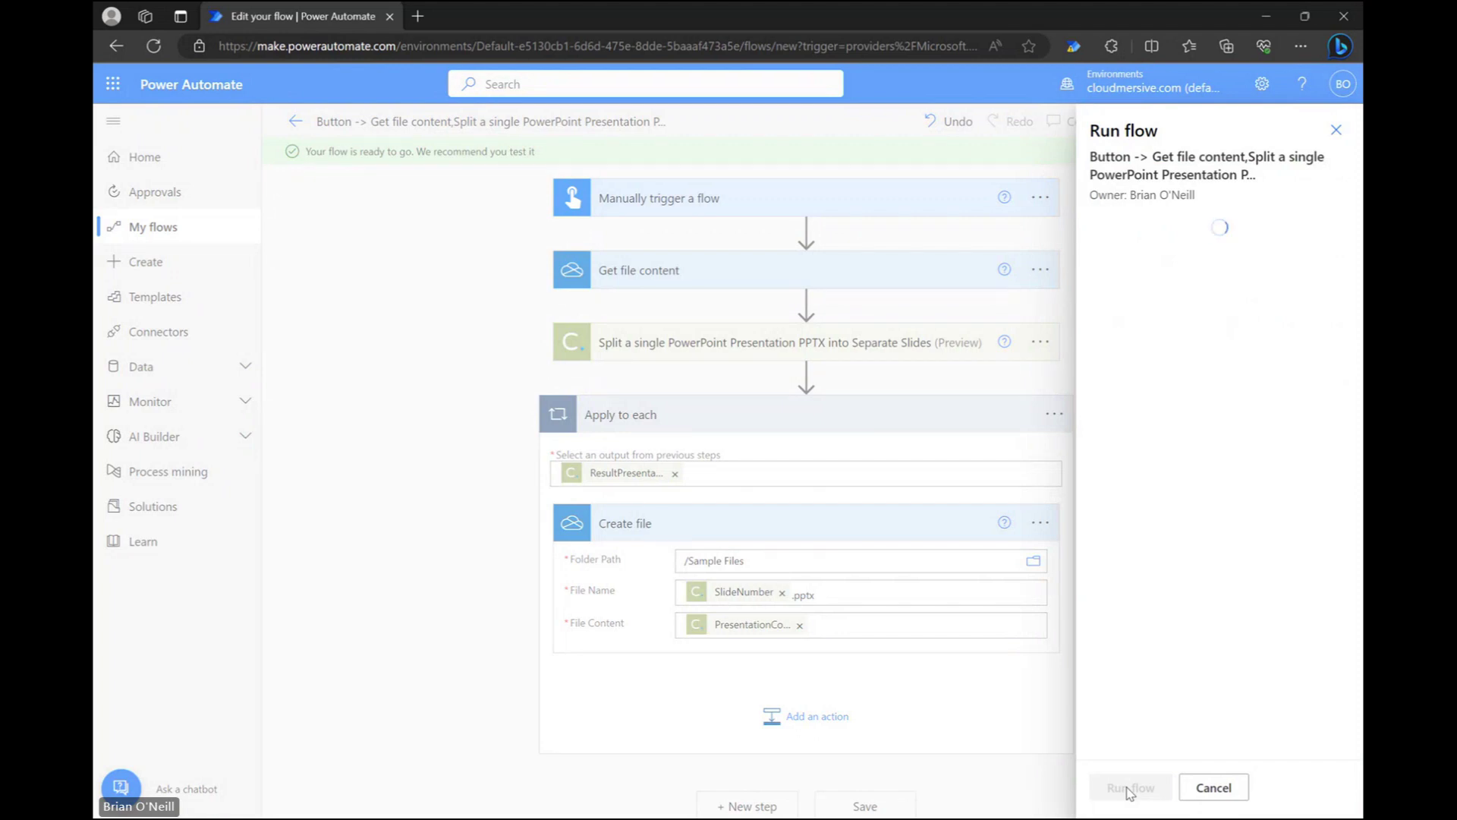
click(1130, 789)
click(1131, 793)
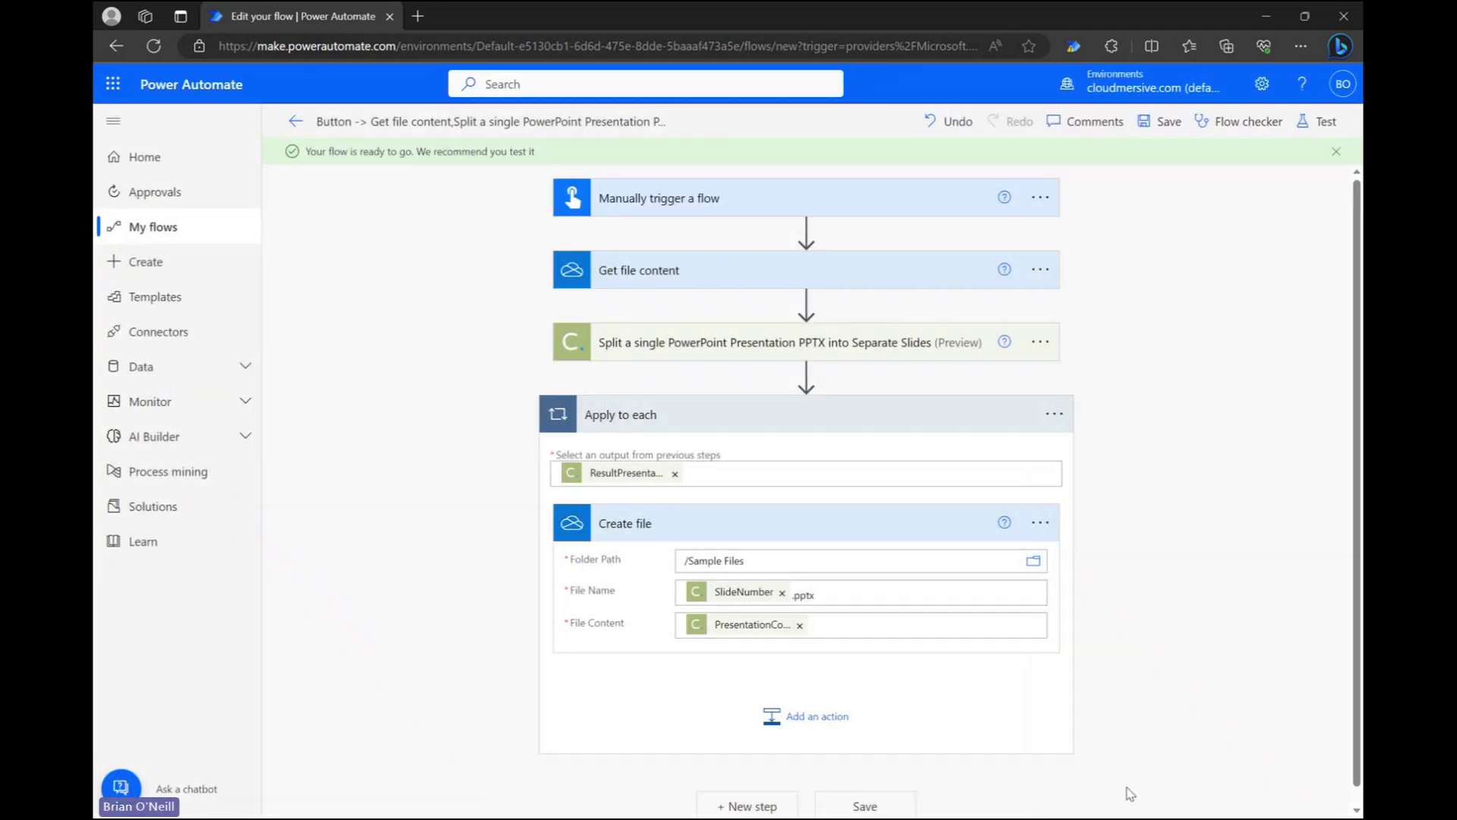